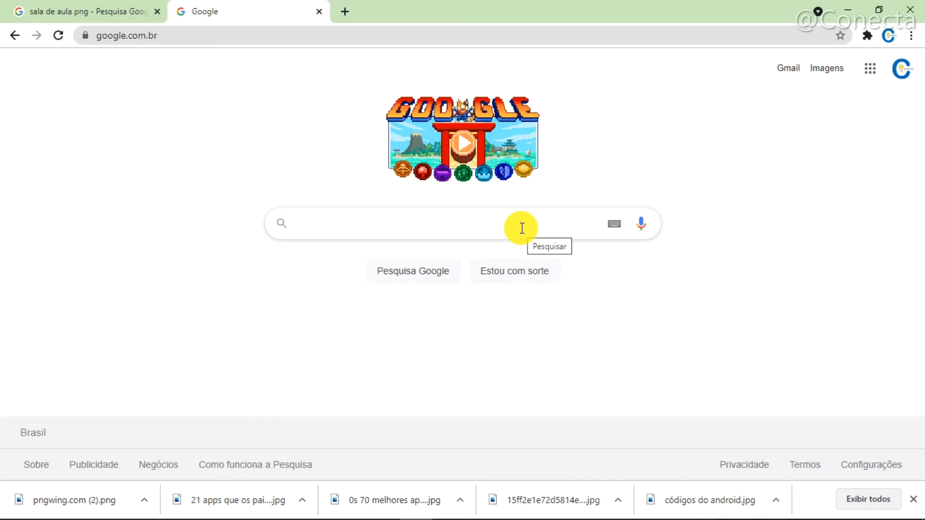
- Open Google Sala de Aula from Google's list of apps
{"action": "left_click", "coordinate": [497, 227]}
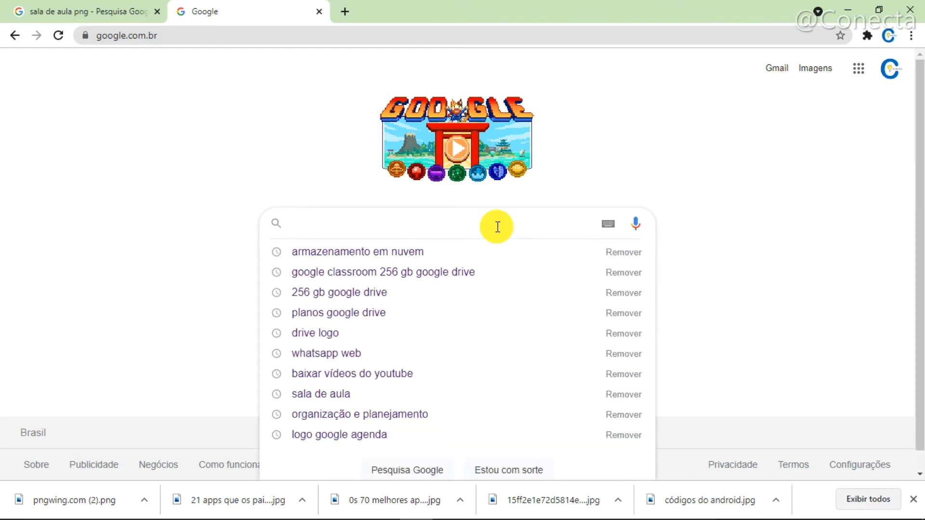
{"action": "left_click", "coordinate": [722, 142]}
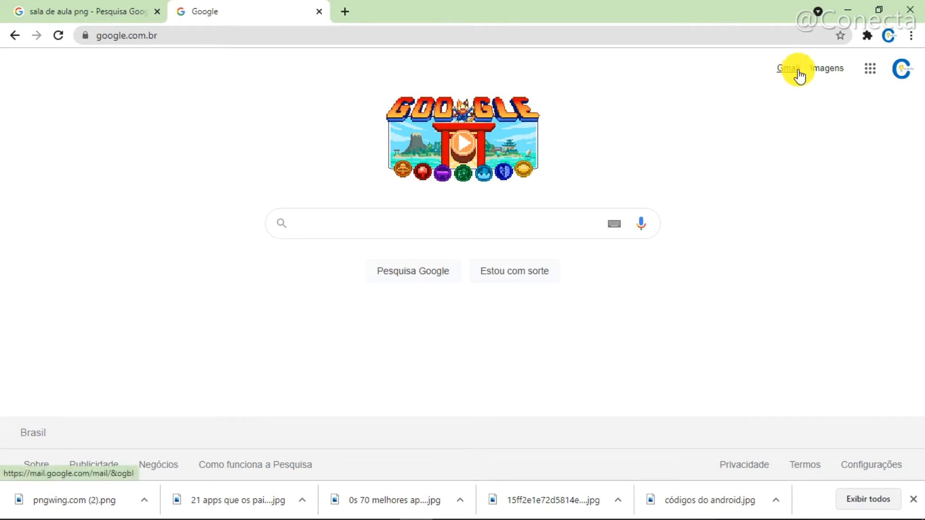
{"action": "left_click", "coordinate": [870, 72]}
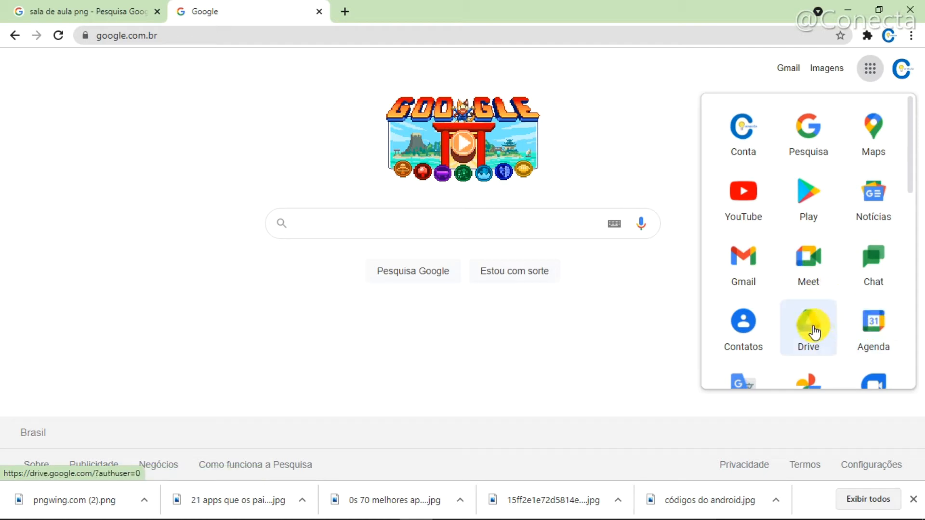
{"action": "scroll", "coordinate": [911, 324], "scroll_direction": "down", "scroll_amount": 8}
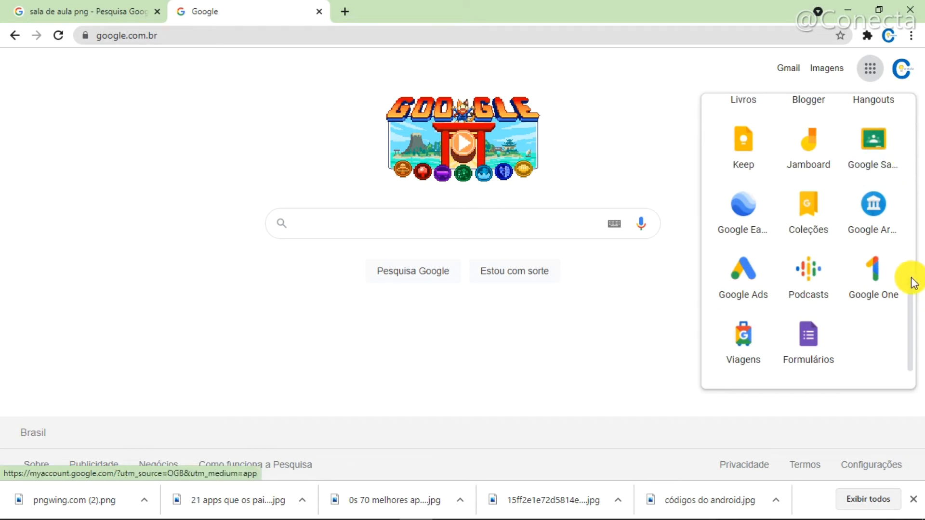
{"action": "left_click", "coordinate": [868, 150]}
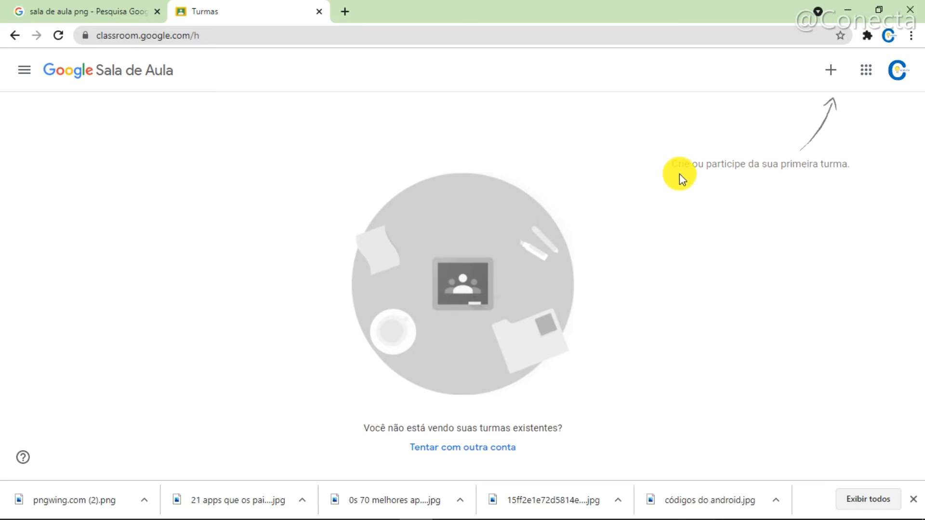
- Start creating a class and accept the notice about not using Sala de Aula in a school with students
{"action": "left_click", "coordinate": [831, 75]}
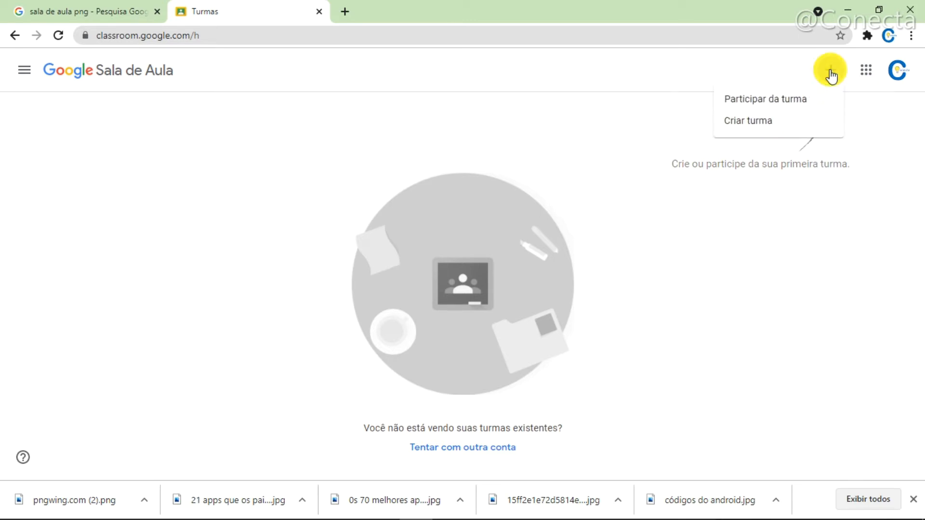
{"action": "left_click", "coordinate": [778, 133]}
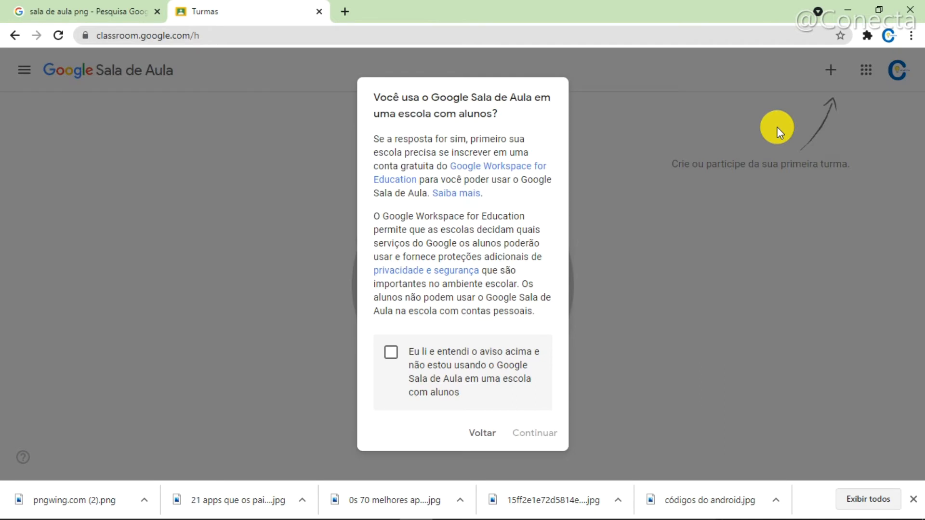
{"action": "left_click", "coordinate": [392, 354]}
{"action": "left_click", "coordinate": [534, 434]}
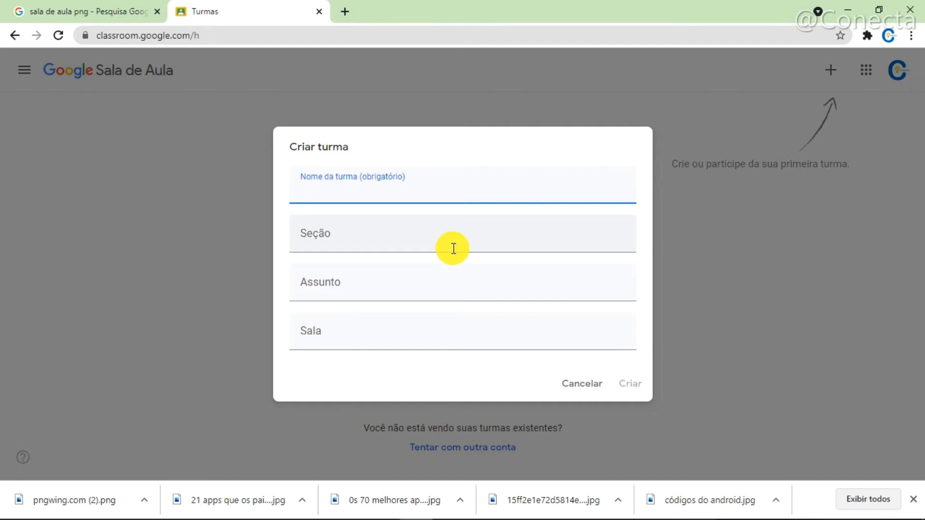
- Enter "8º ano" as the name of the class
{"action": "type", "text": "8º ano"}
{"action": "left_click", "coordinate": [355, 246]}
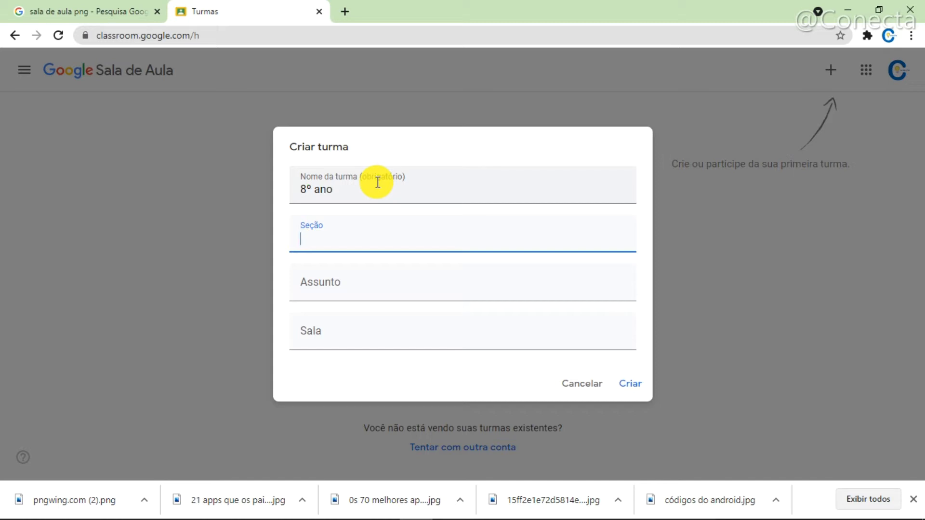
{"action": "left_click", "coordinate": [323, 291]}
{"action": "left_click", "coordinate": [312, 339]}
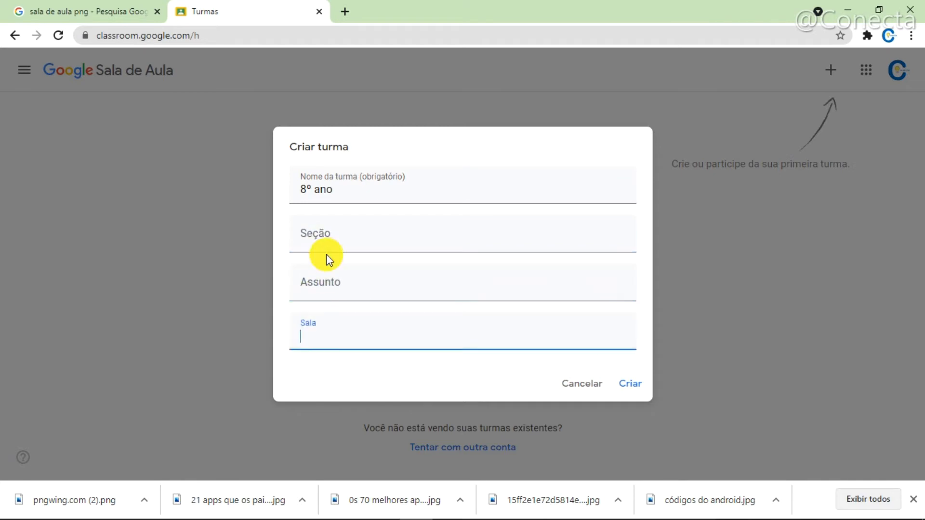
{"action": "left_click", "coordinate": [338, 226]}
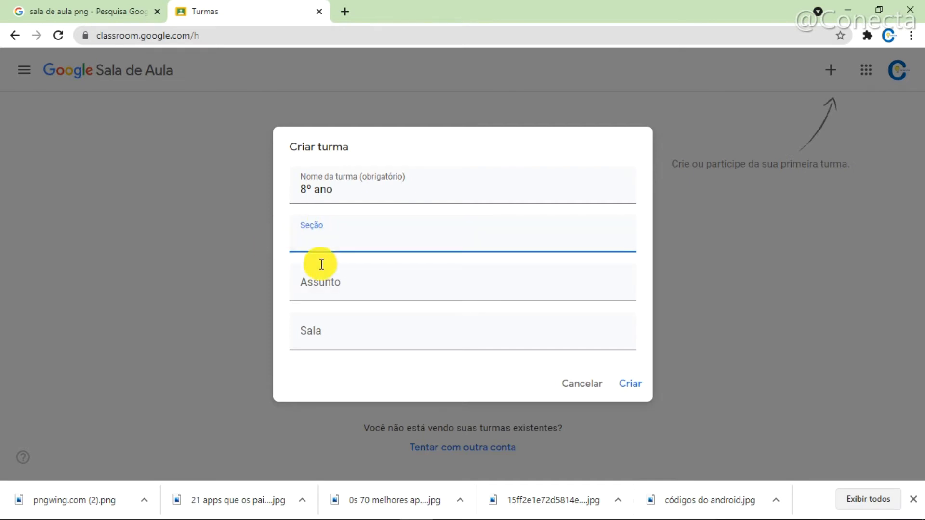
{"action": "left_click", "coordinate": [312, 292]}
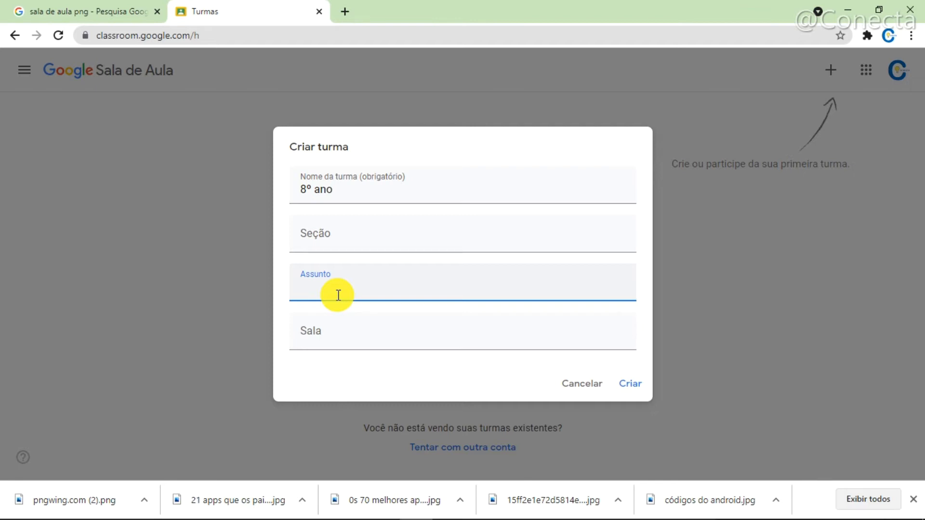
{"action": "left_click", "coordinate": [307, 333]}
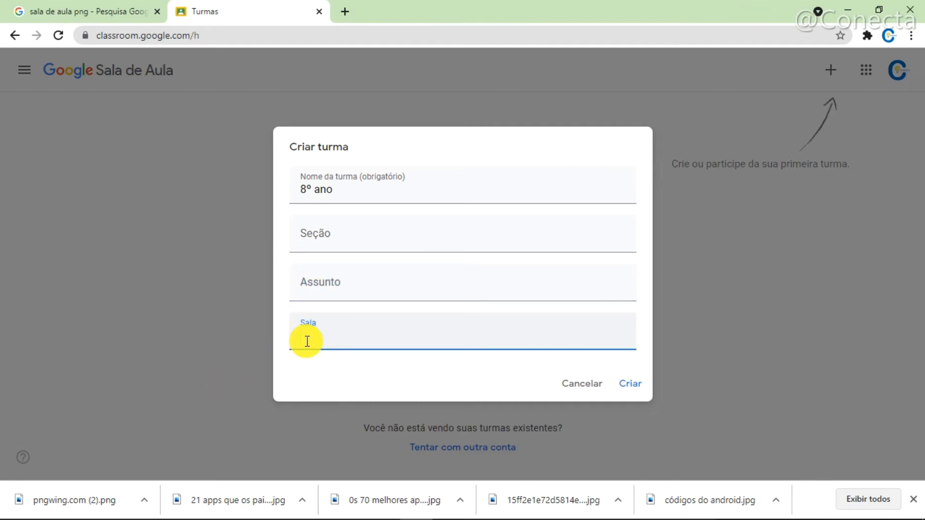
{"action": "left_click", "coordinate": [332, 293]}
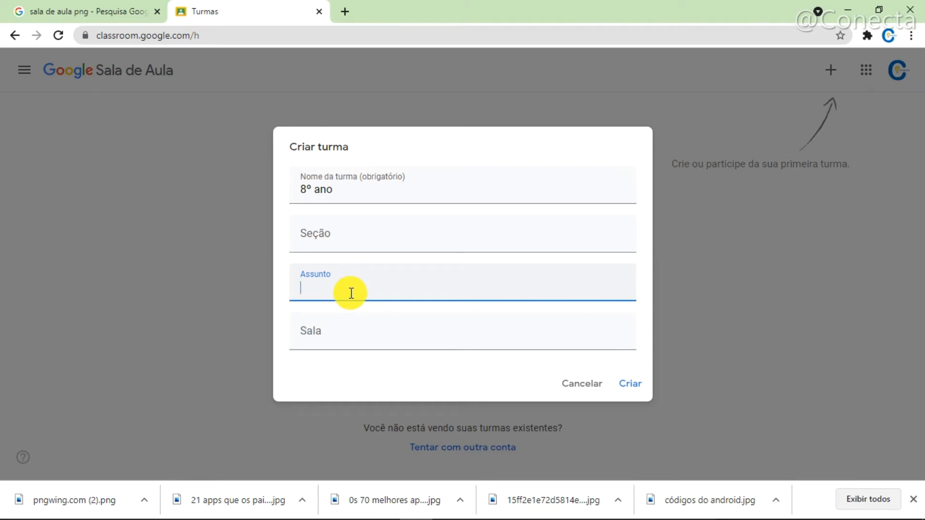
{"action": "type", "text": "en"}
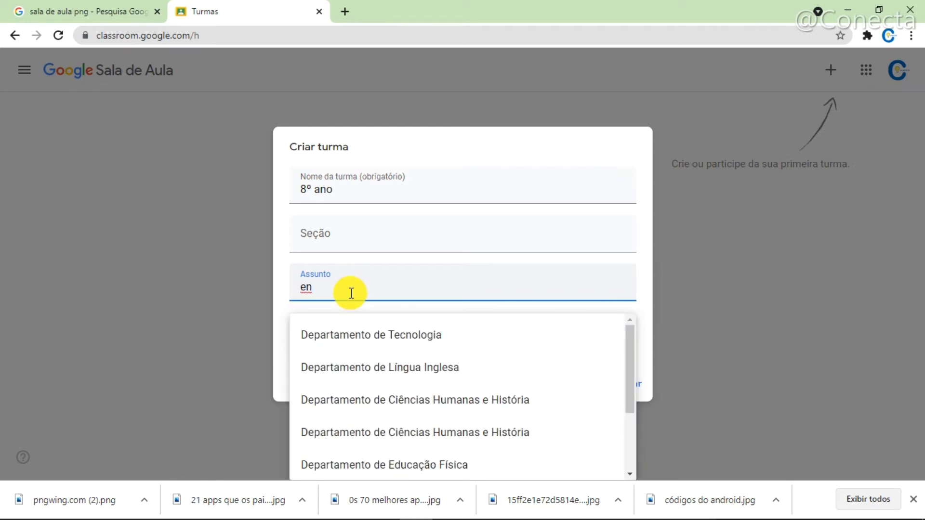
{"action": "type", "text": "s"}
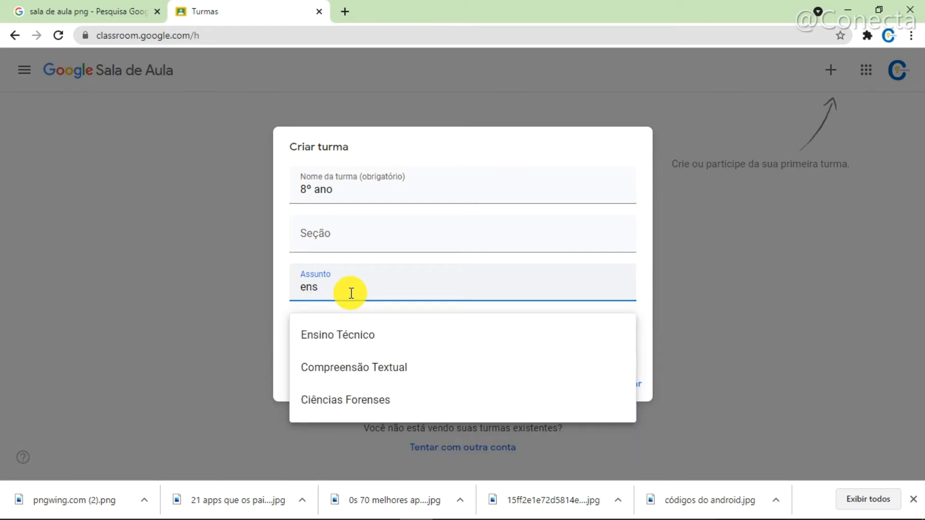
{"action": "key", "text": "BackSpace"}
{"action": "key", "text": "BackSpace"}
{"action": "key", "text": "BackSpace"}
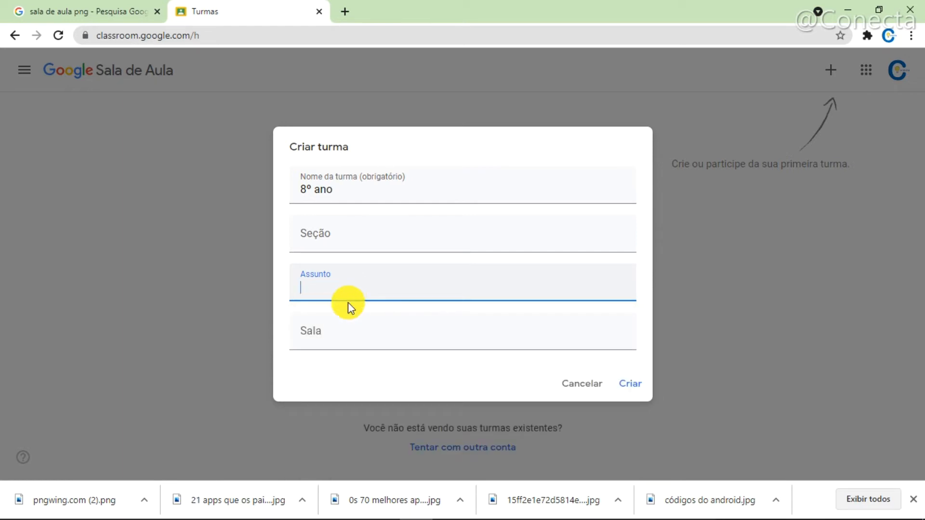
{"action": "left_click", "coordinate": [338, 343]}
{"action": "type", "text": "7"}
{"action": "key", "text": "BackSpace"}
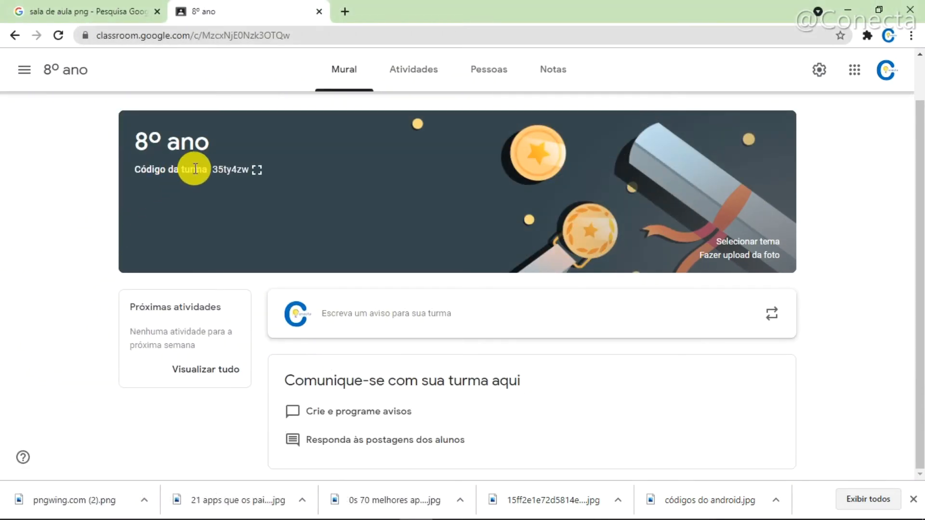
- Enlarge the class code of 8º ano, copy the invitation link and close the code display
{"action": "left_click", "coordinate": [255, 172]}
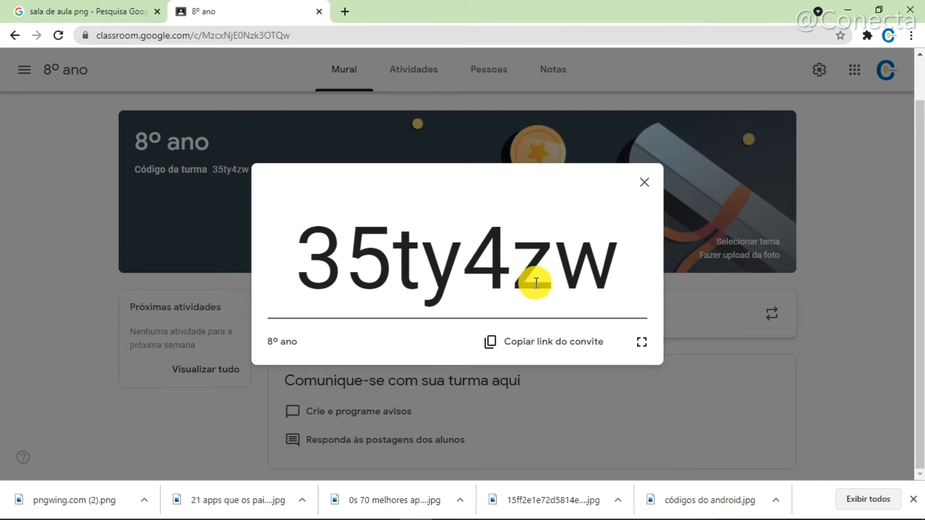
{"action": "left_click", "coordinate": [534, 350]}
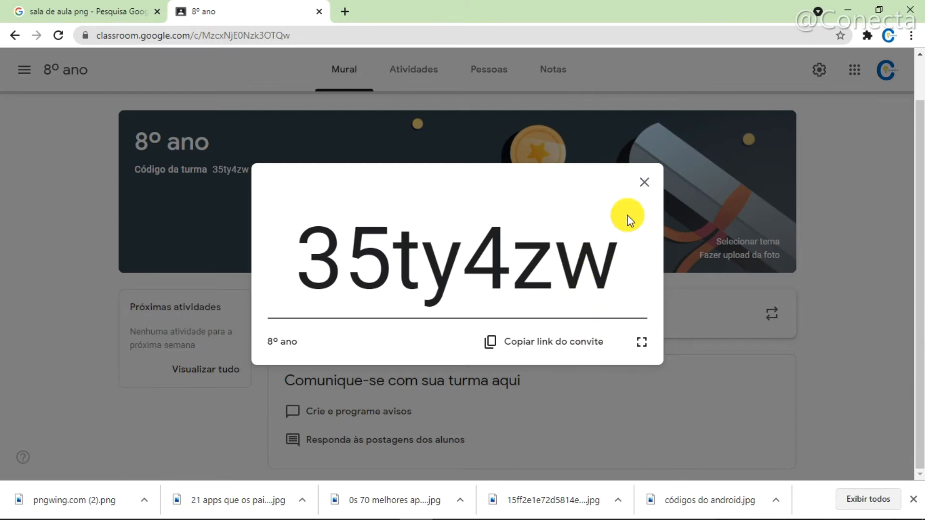
{"action": "left_click", "coordinate": [644, 186]}
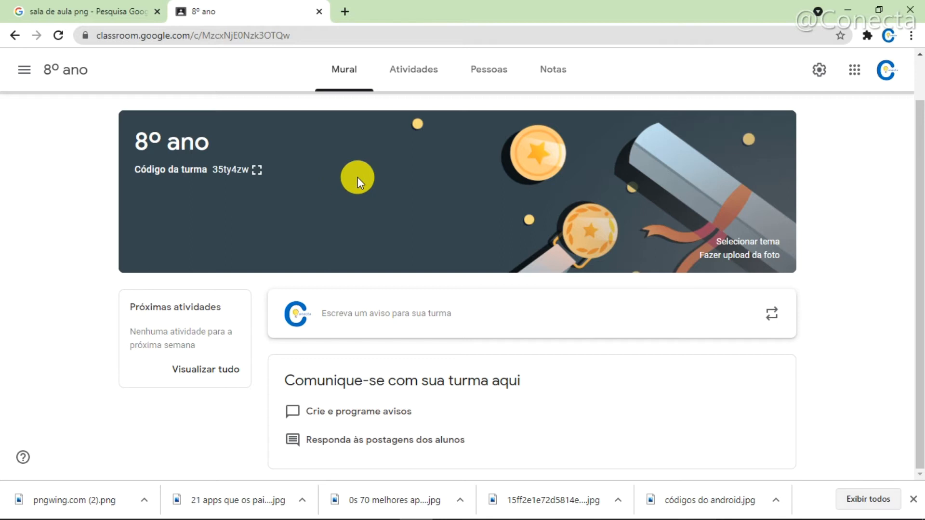
- Switch to Google Drive, open the Classroom folder and select the 8º ano folder
{"action": "left_click", "coordinate": [853, 72]}
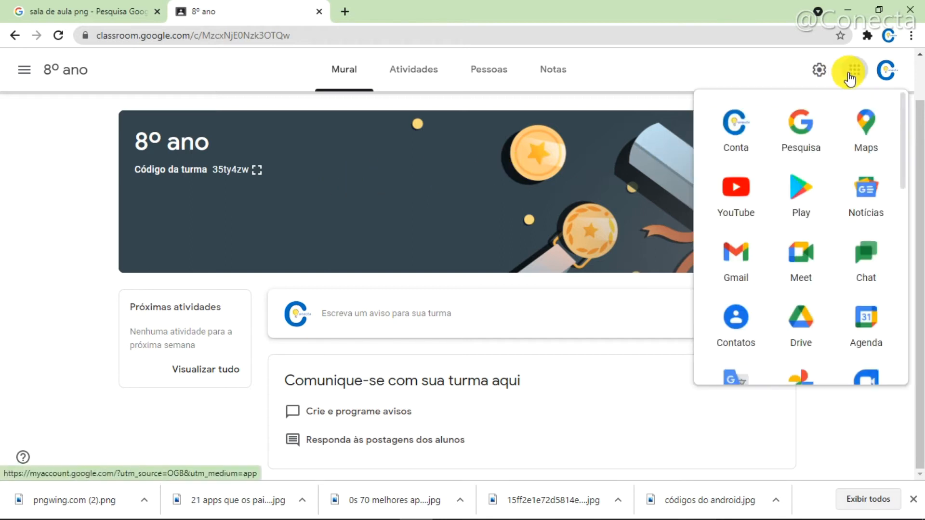
{"action": "left_click", "coordinate": [801, 316]}
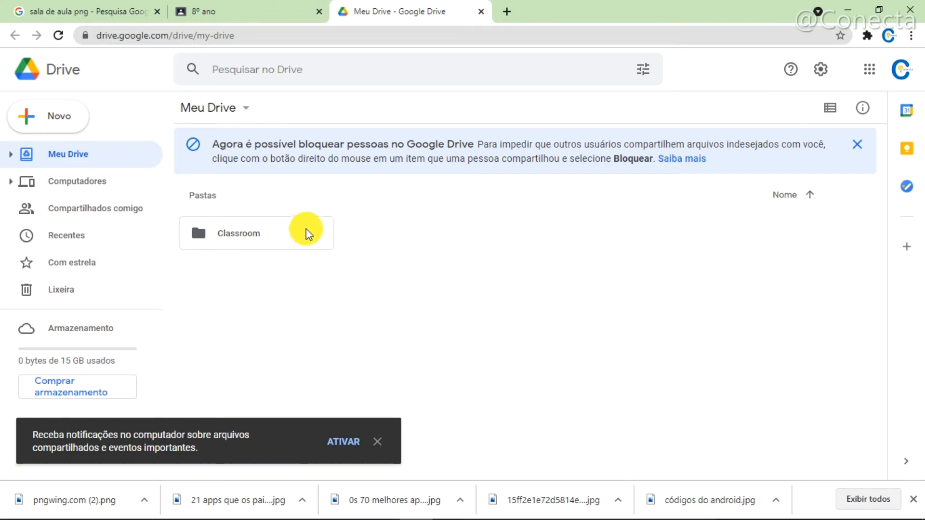
{"action": "left_click", "coordinate": [247, 234]}
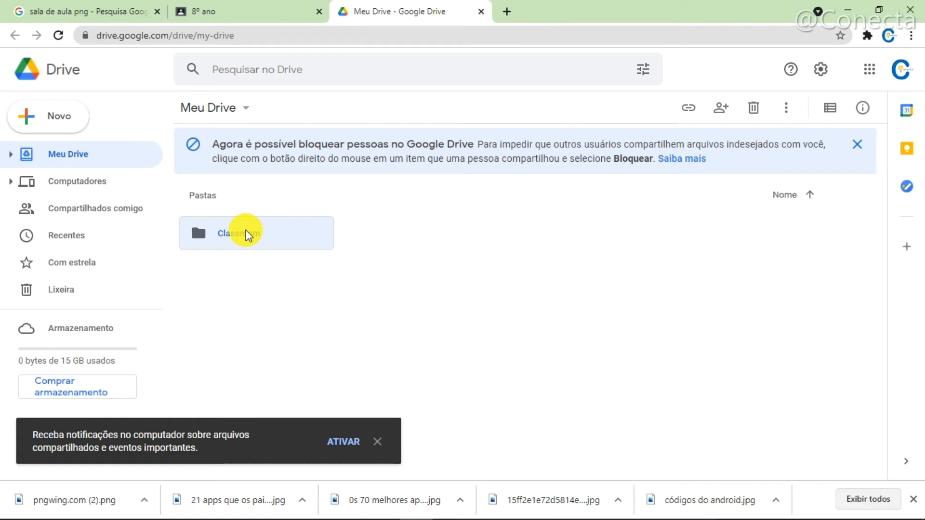
{"action": "double_click", "coordinate": [247, 234]}
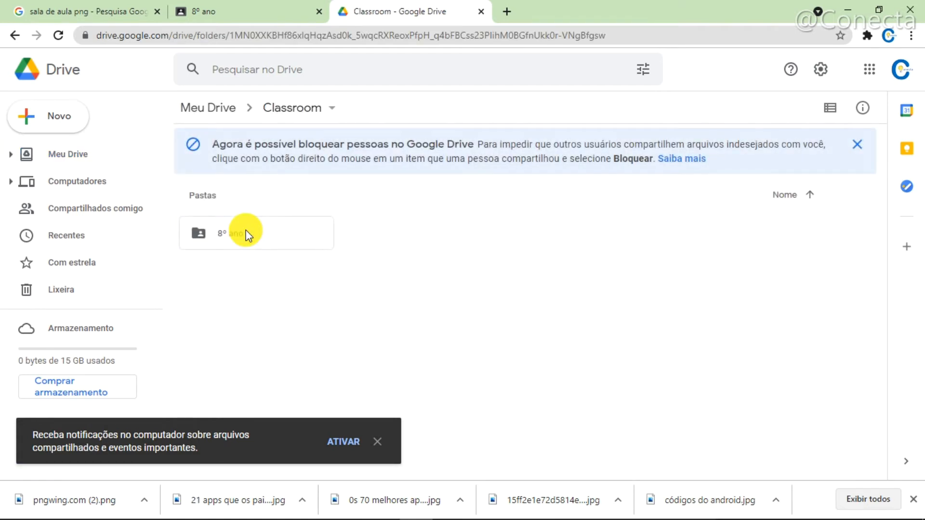
{"action": "left_click", "coordinate": [252, 236]}
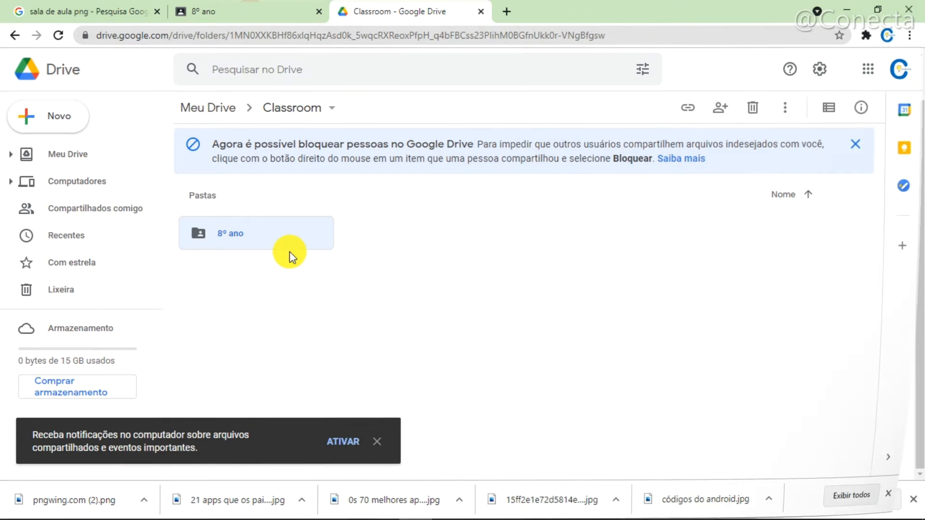
- Compare the class page with its Drive folder and view the actions available for the 8º ano folder
{"action": "left_click", "coordinate": [252, 16]}
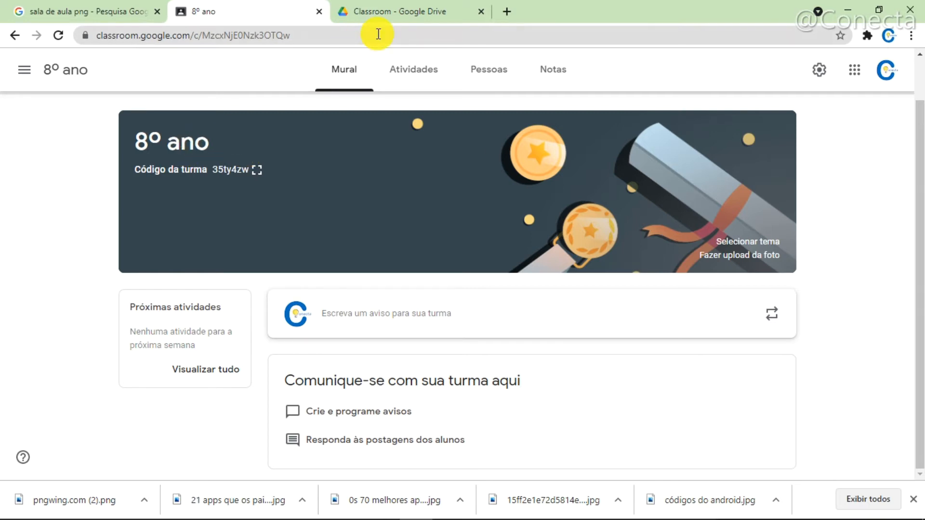
{"action": "left_click", "coordinate": [391, 11]}
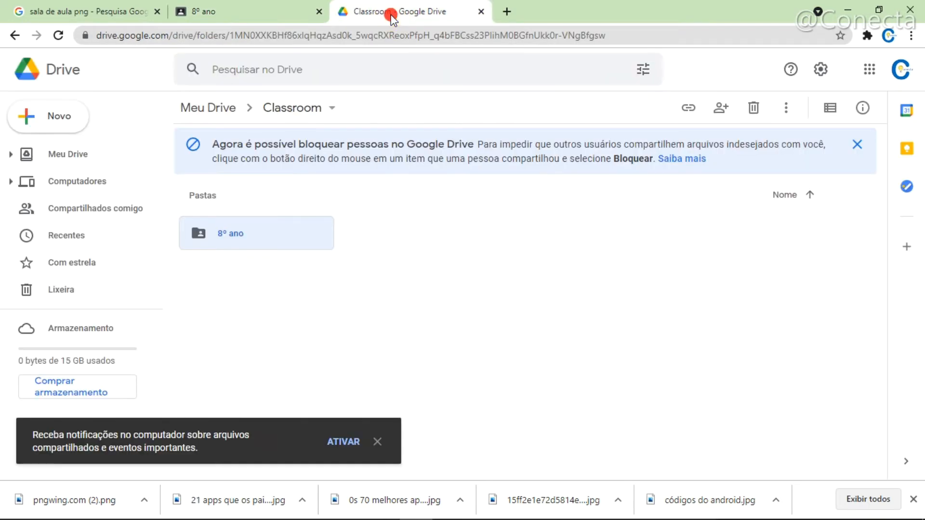
{"action": "right_click", "coordinate": [236, 245]}
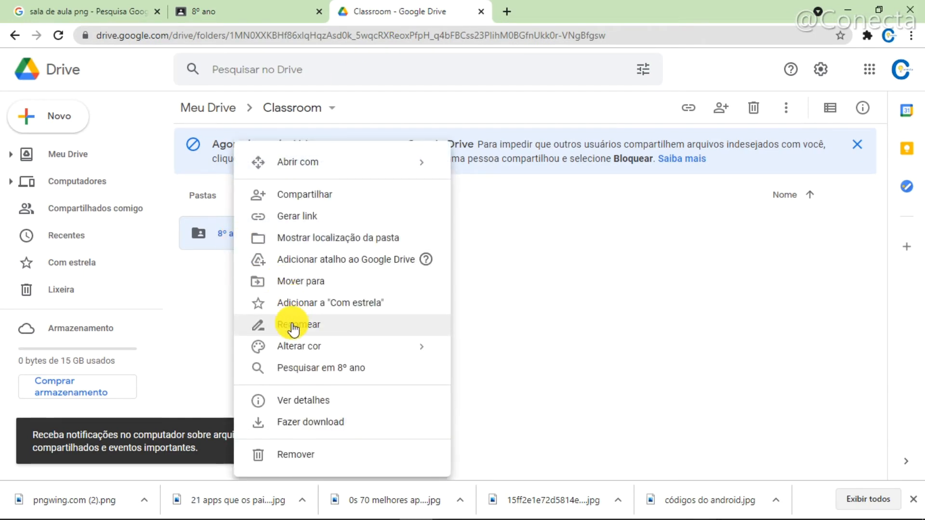
{"action": "left_click", "coordinate": [210, 287]}
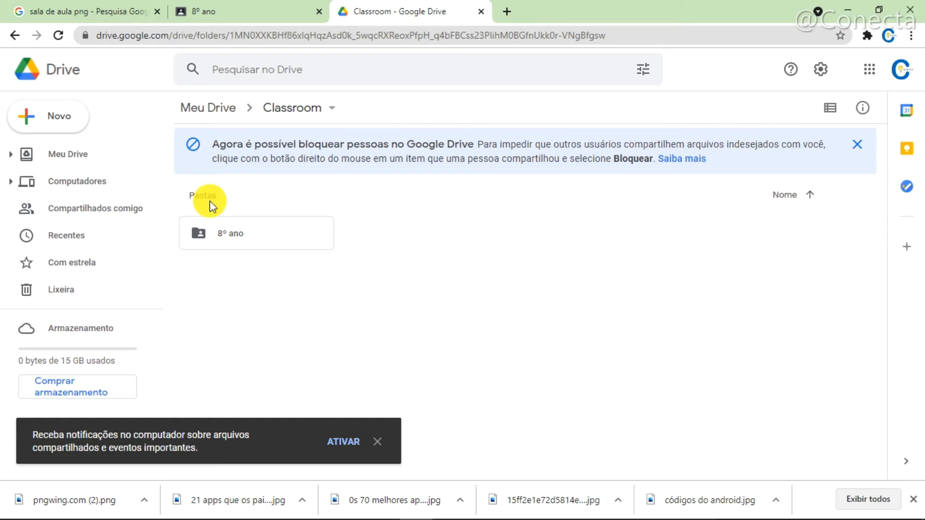
- Return to the 8º ano class, open its settings and copy the invitation link from the general section
{"action": "left_click", "coordinate": [202, 8]}
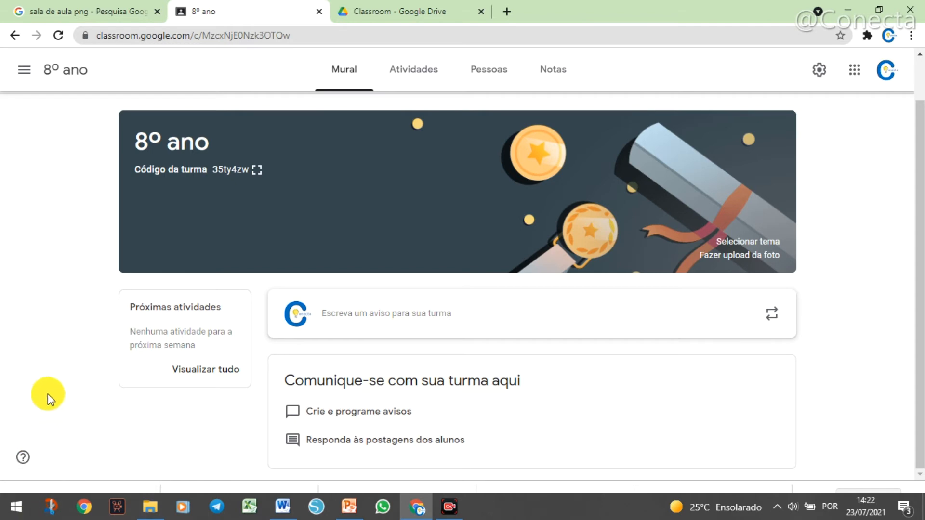
{"action": "left_click", "coordinate": [819, 73]}
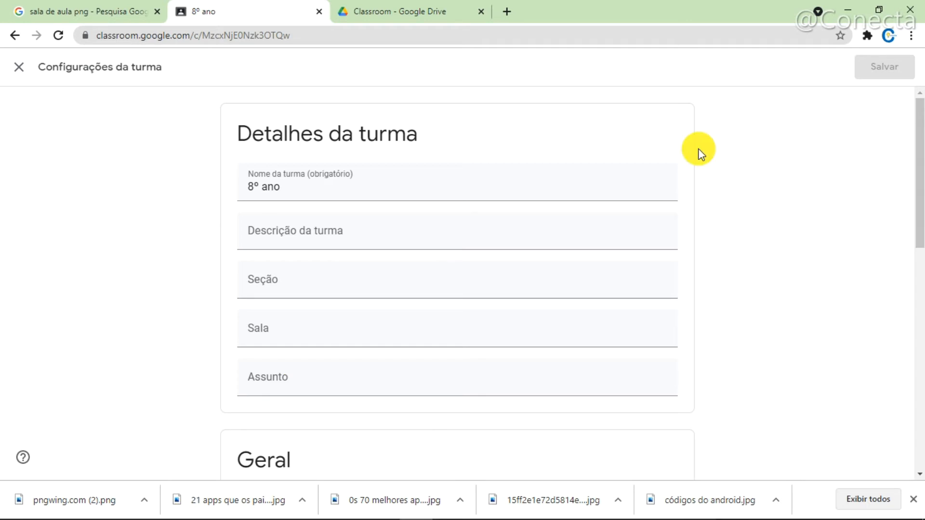
{"action": "left_click", "coordinate": [921, 424]}
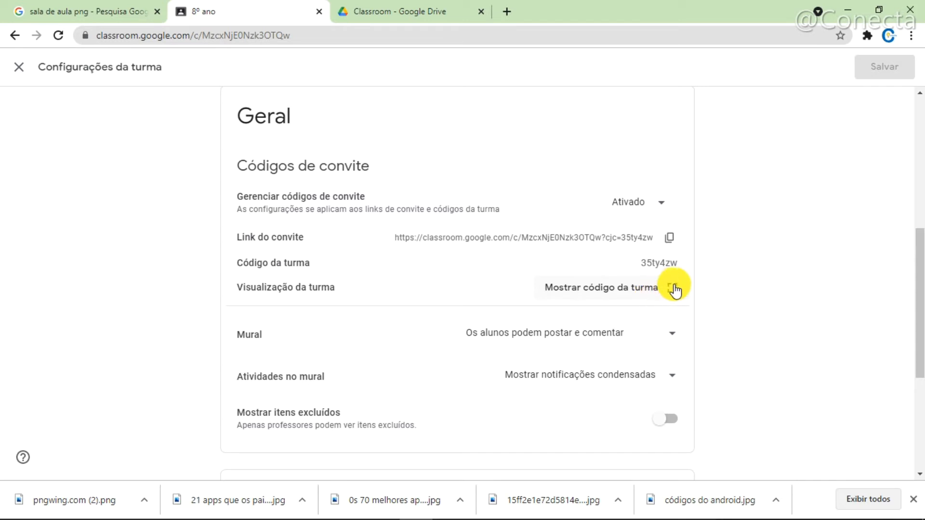
{"action": "left_click", "coordinate": [669, 239]}
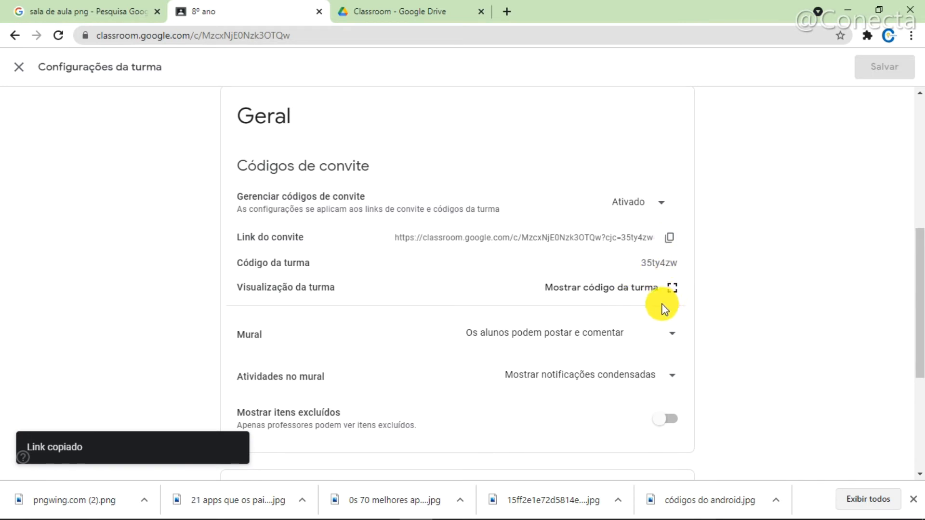
- Set Mural to "Os alunos só podem comentar", with "Mostrar notificações condensadas" for activities, and turn on "Mostrar itens excluídos"
{"action": "left_click", "coordinate": [671, 337]}
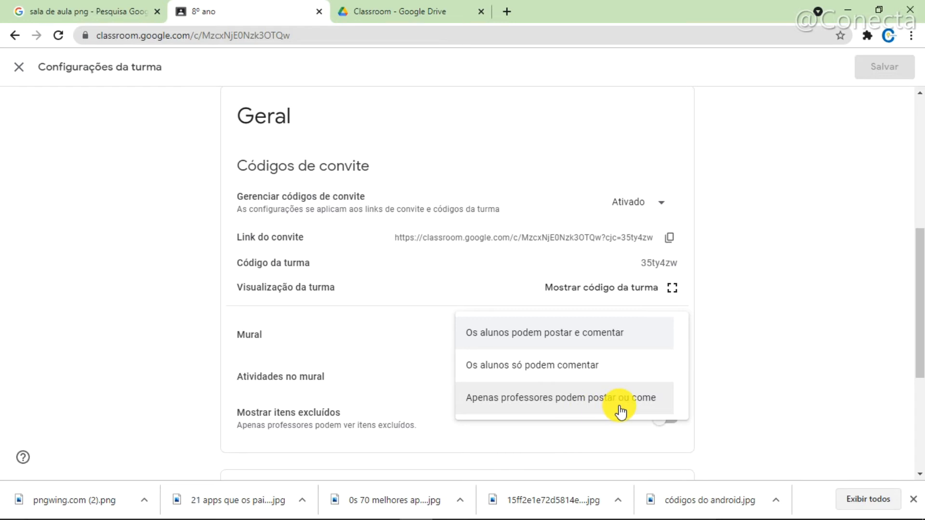
{"action": "left_click", "coordinate": [577, 370]}
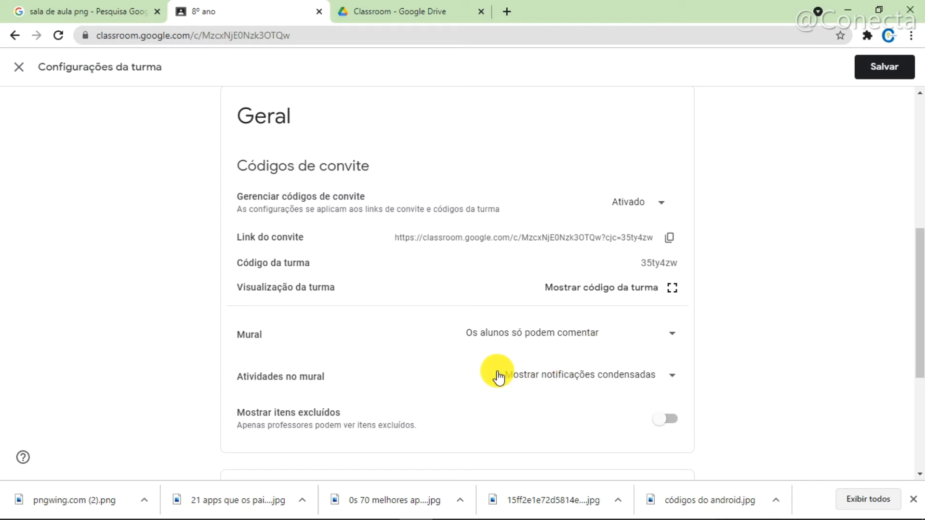
{"action": "left_click", "coordinate": [571, 376]}
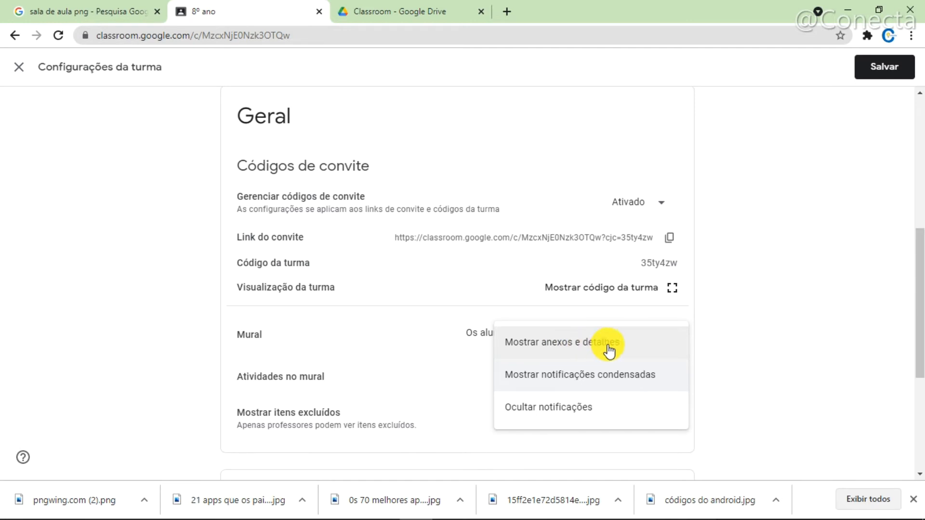
{"action": "left_click", "coordinate": [573, 378]}
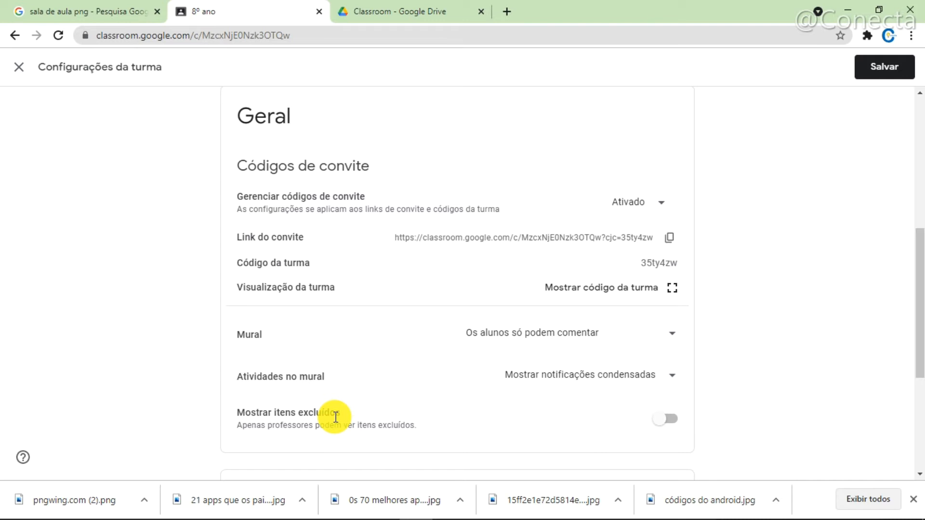
{"action": "left_click", "coordinate": [669, 419]}
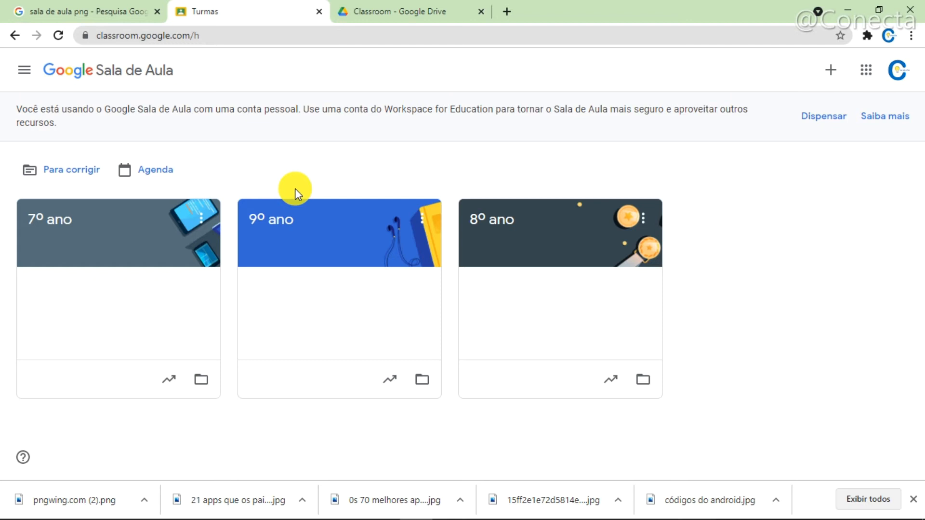
- Reorder the class cards so that 8º ano sits between 7º ano and 9º ano
{"action": "left_click_drag", "start_coordinate": [154, 233], "coordinate": [128, 221]}
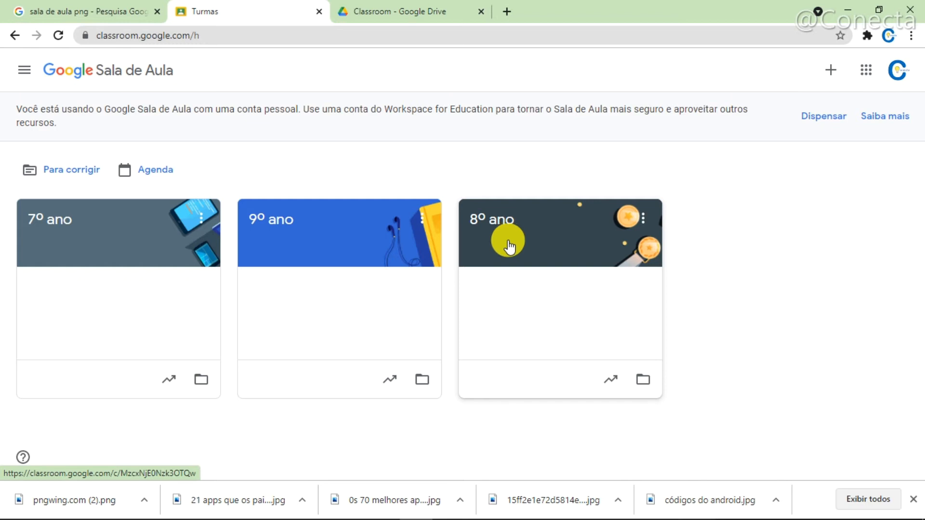
{"action": "left_click_drag", "start_coordinate": [510, 246], "coordinate": [284, 246]}
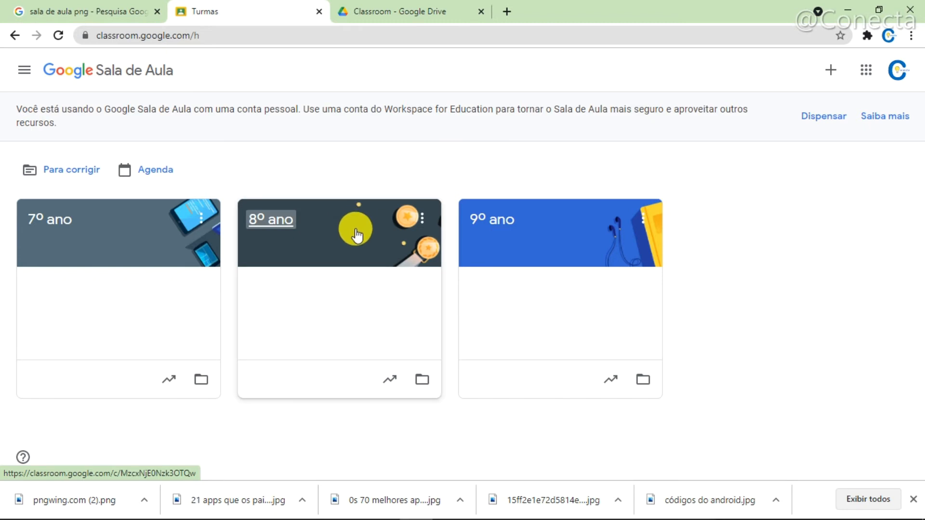
{"action": "mouse_move", "coordinate": [357, 235]}
{"action": "left_mouse_down"}
{"action": "mouse_move", "coordinate": [418, 204]}
{"action": "mouse_move", "coordinate": [489, 207]}
{"action": "mouse_move", "coordinate": [560, 238]}
{"action": "mouse_move", "coordinate": [392, 223]}
{"action": "mouse_move", "coordinate": [351, 248]}
{"action": "left_mouse_up"}
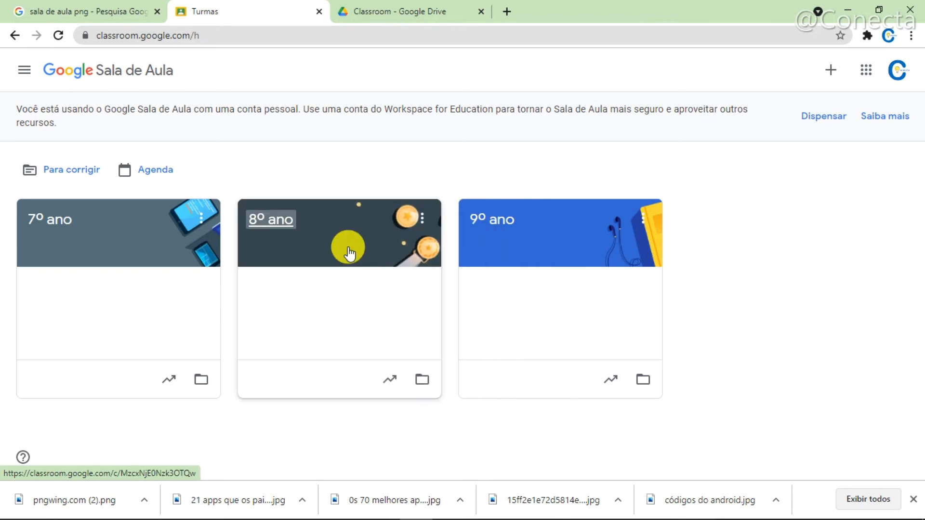
{"action": "left_click", "coordinate": [480, 252]}
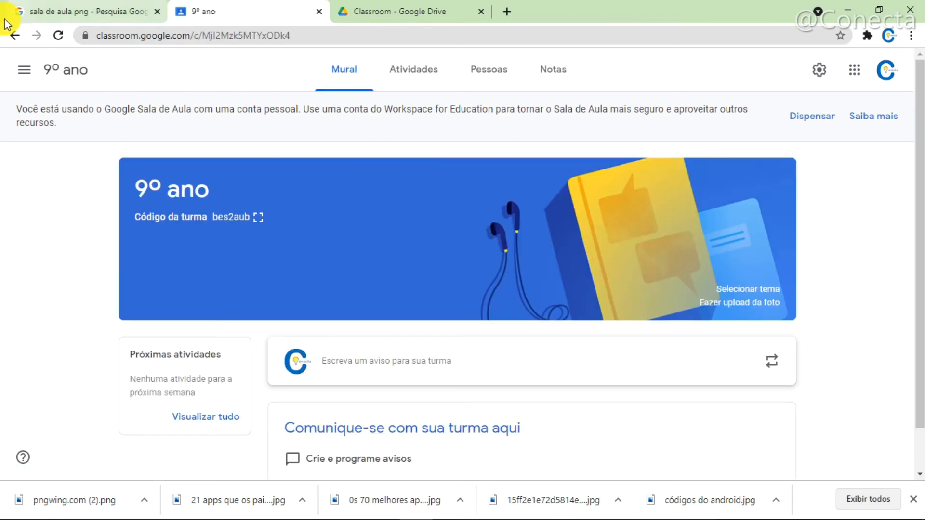
{"action": "left_click", "coordinate": [15, 37]}
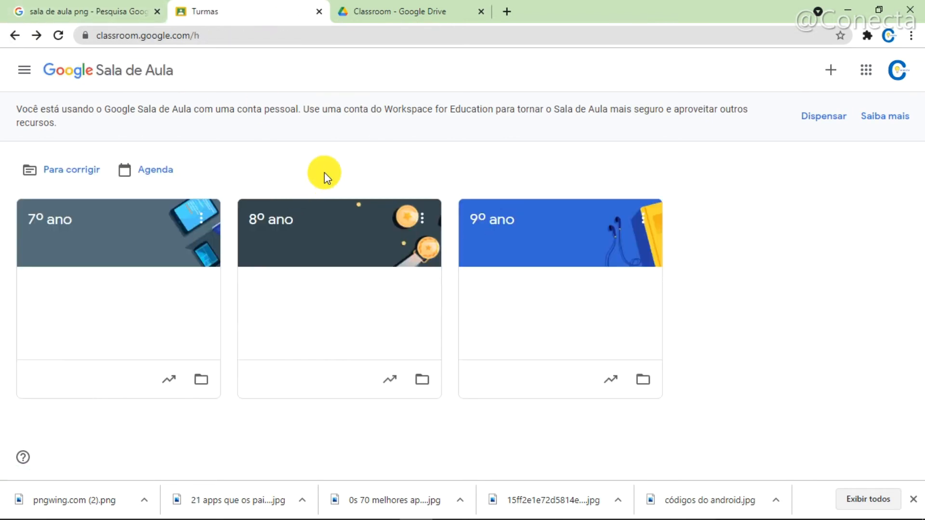
- Swap the 7º ano and 8º ano cards back and forth, leaving 7º ano after 8º ano
{"action": "left_click_drag", "start_coordinate": [137, 231], "coordinate": [383, 237]}
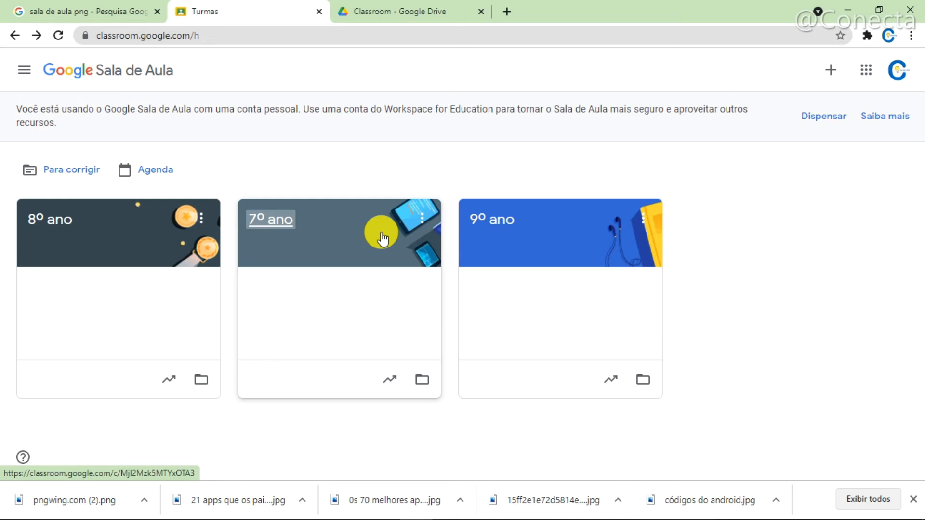
{"action": "left_click_drag", "start_coordinate": [379, 230], "coordinate": [113, 223]}
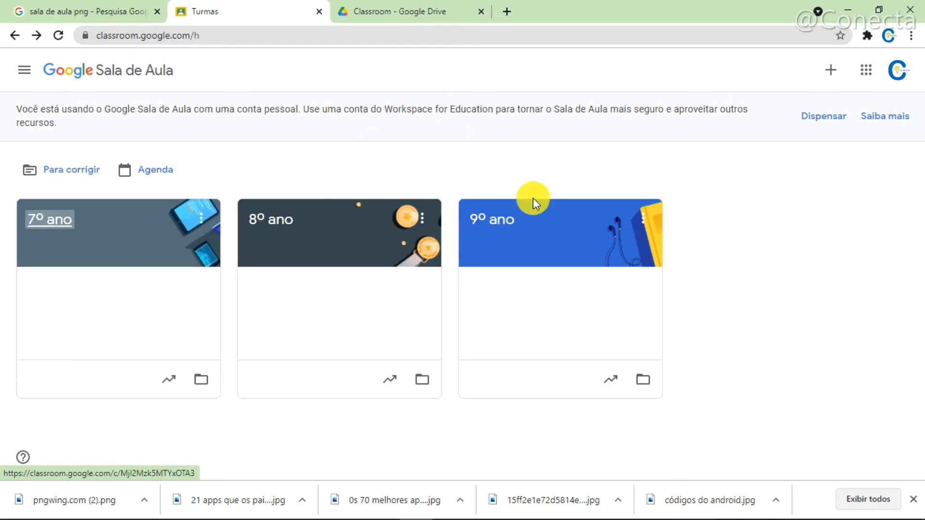
{"action": "left_click_drag", "start_coordinate": [140, 244], "coordinate": [387, 256]}
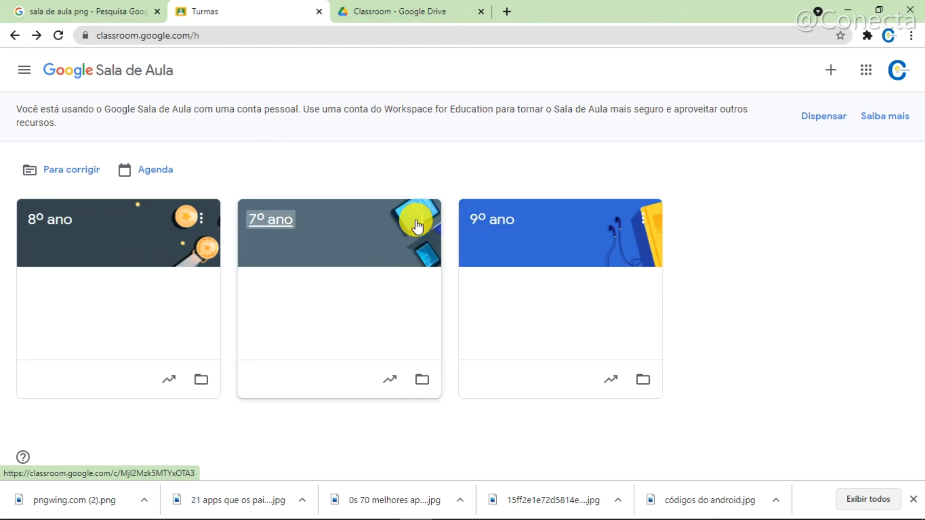
- Use the 8º ano card's Mover option to place the class after 7º ano
{"action": "left_click", "coordinate": [202, 221]}
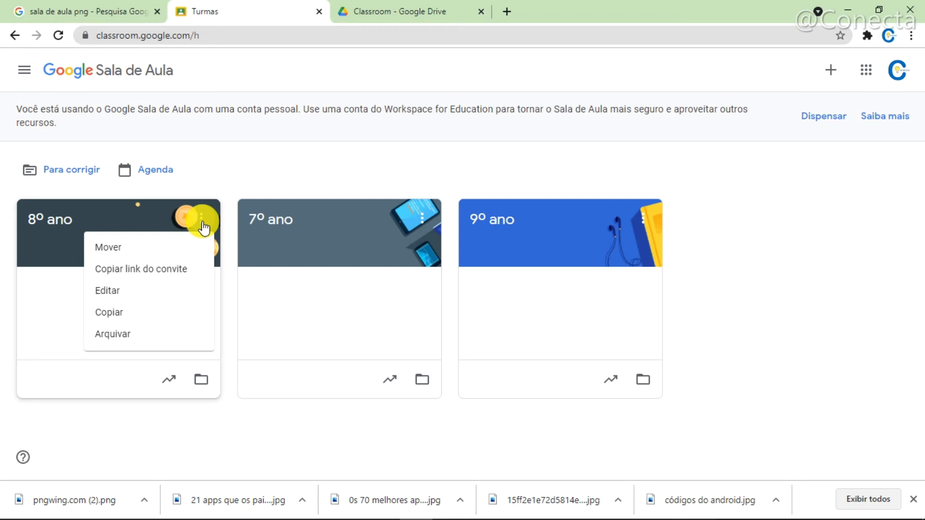
{"action": "left_click", "coordinate": [129, 247]}
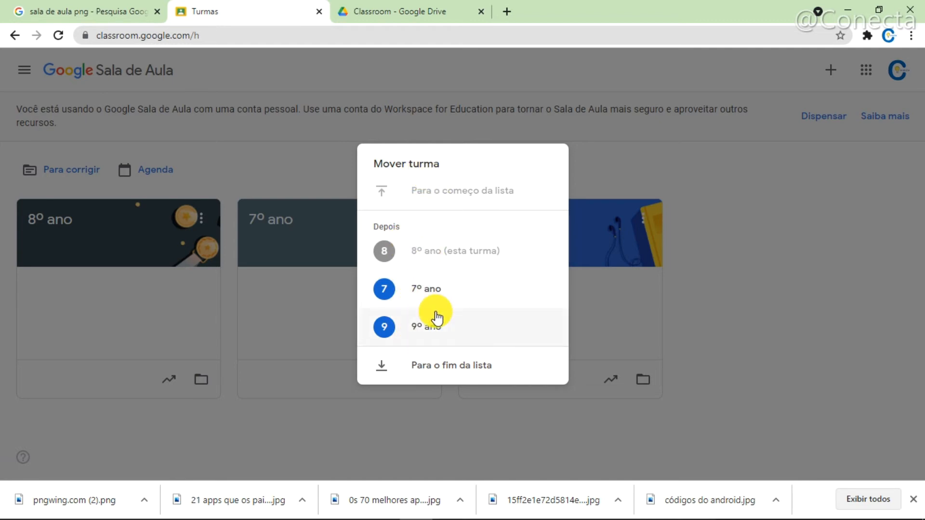
{"action": "left_click", "coordinate": [428, 291]}
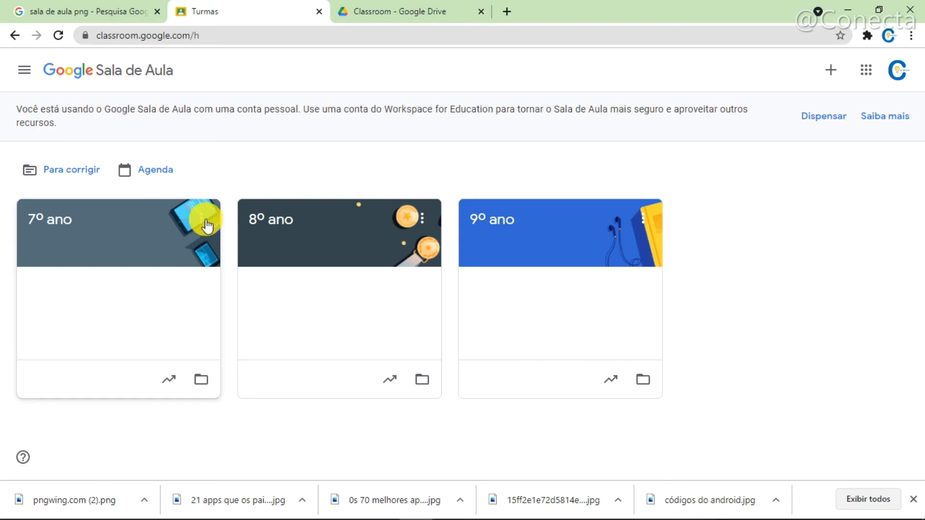
- Use the Mover option to send 8º ano to the beginning of the class list
{"action": "left_click", "coordinate": [421, 219]}
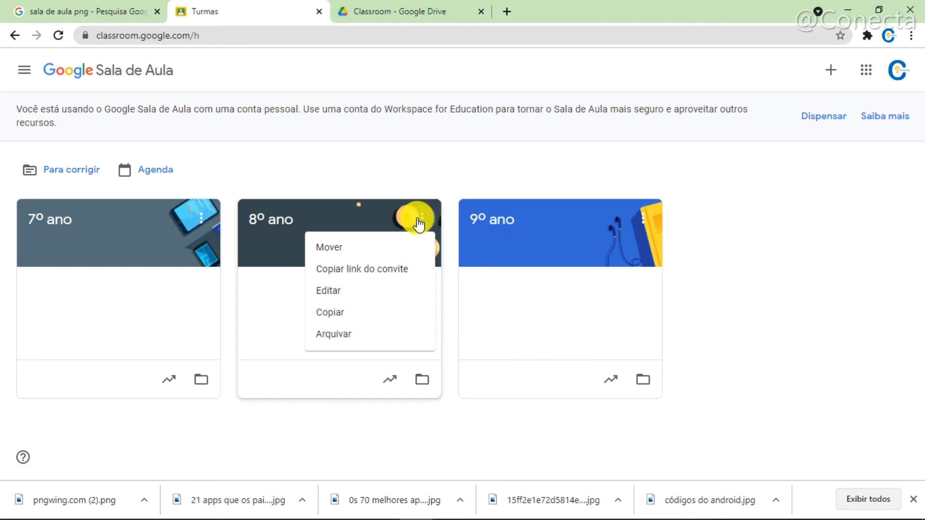
{"action": "left_click", "coordinate": [372, 248]}
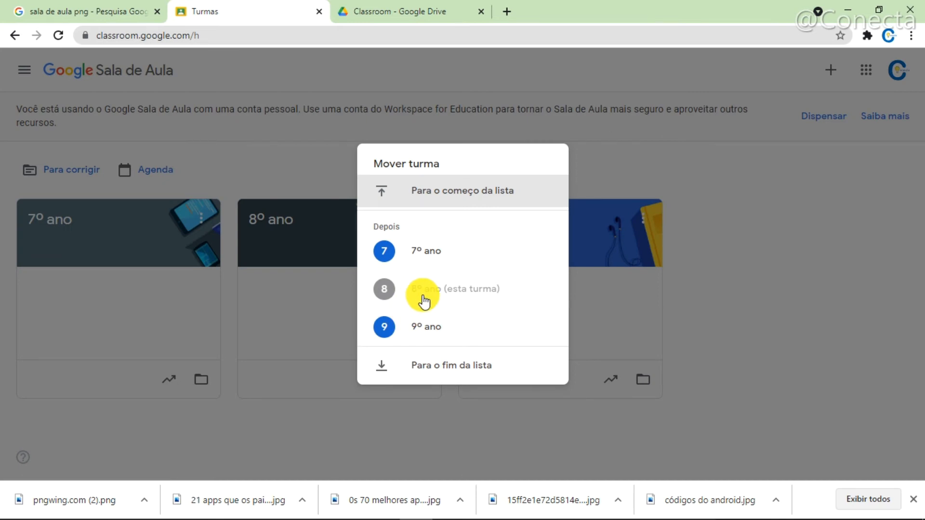
{"action": "left_click", "coordinate": [431, 195]}
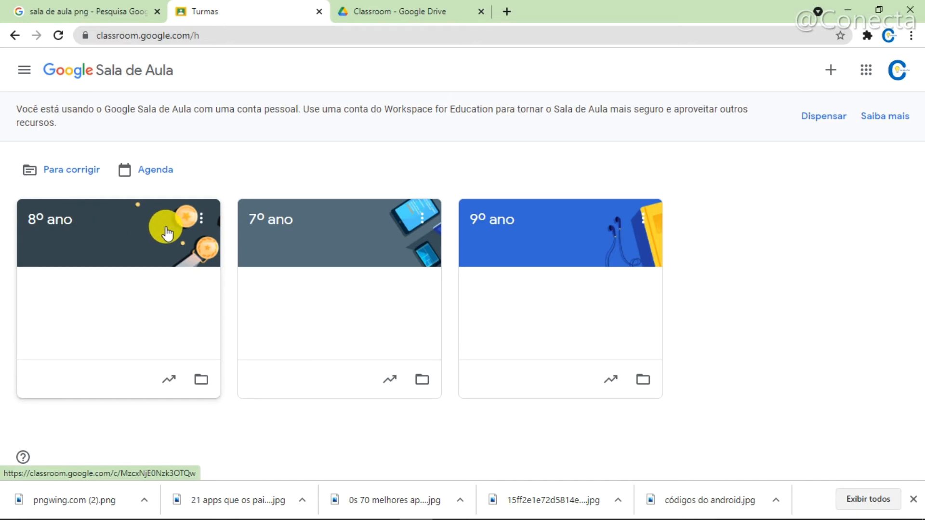
- Send 8º ano to the end of the class list, and return its card to the place between 7º ano and 9º ano
{"action": "left_click", "coordinate": [202, 220]}
{"action": "left_click", "coordinate": [167, 247]}
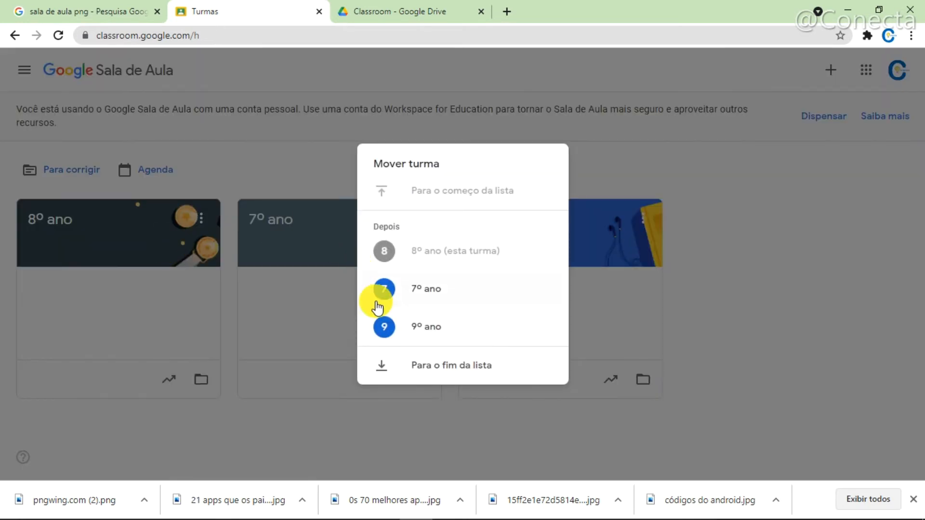
{"action": "left_click", "coordinate": [407, 370]}
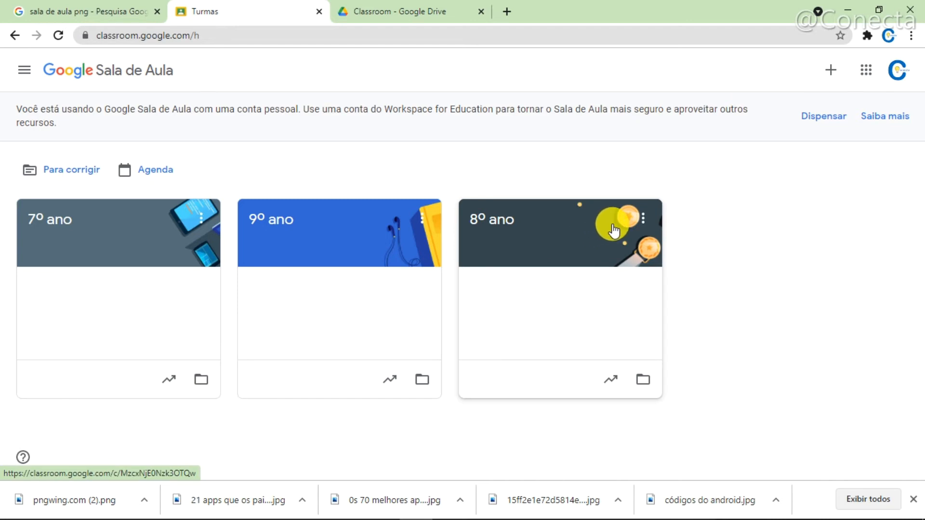
{"action": "left_click_drag", "start_coordinate": [619, 221], "coordinate": [394, 214]}
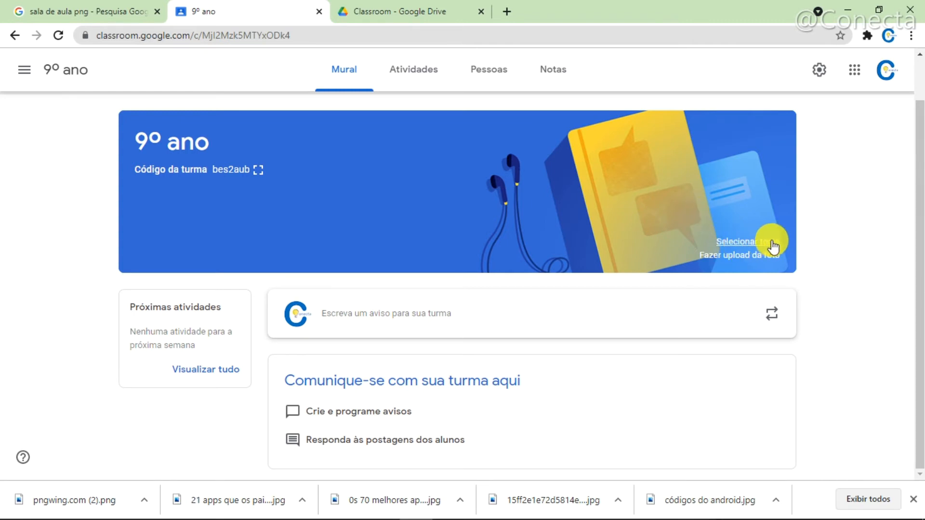
- Browse the theme gallery categories of 9º ano and apply the orange running-shoes theme from Esportes
{"action": "left_click", "coordinate": [738, 242]}
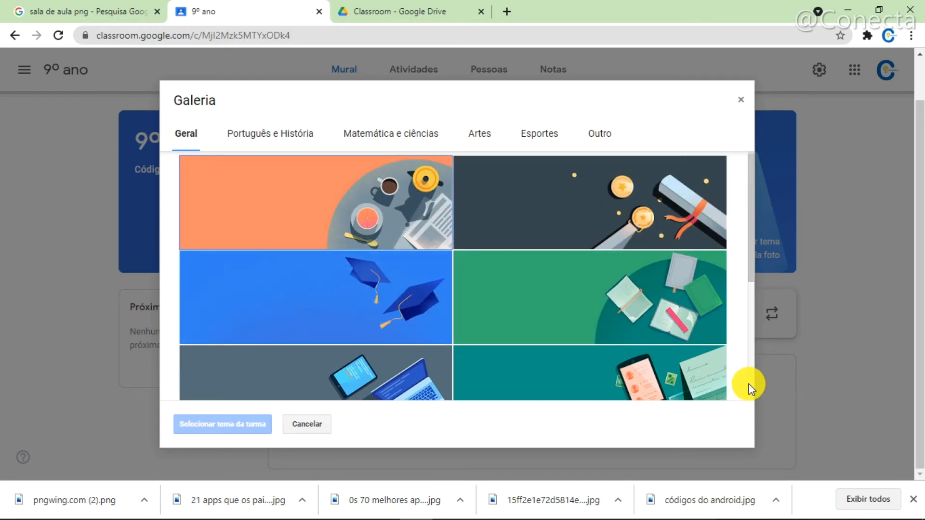
{"action": "left_click", "coordinate": [749, 388]}
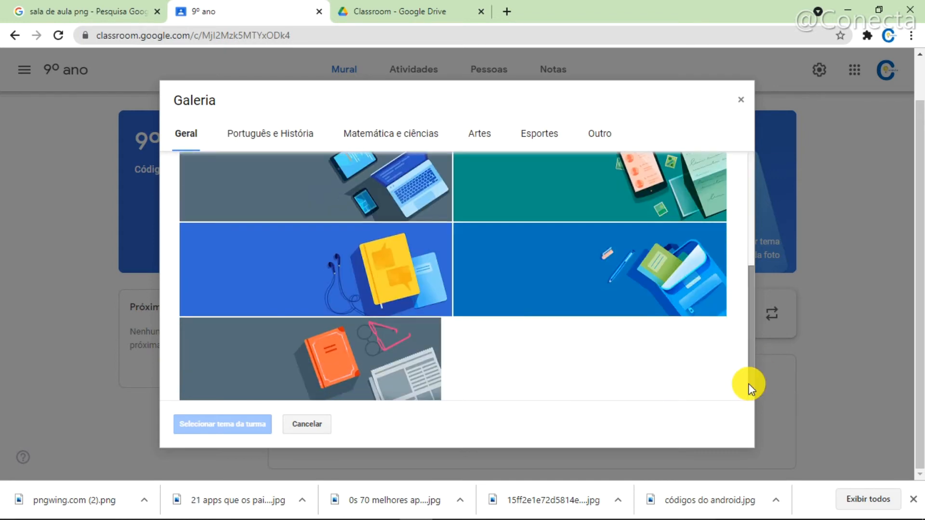
{"action": "left_click", "coordinate": [750, 193]}
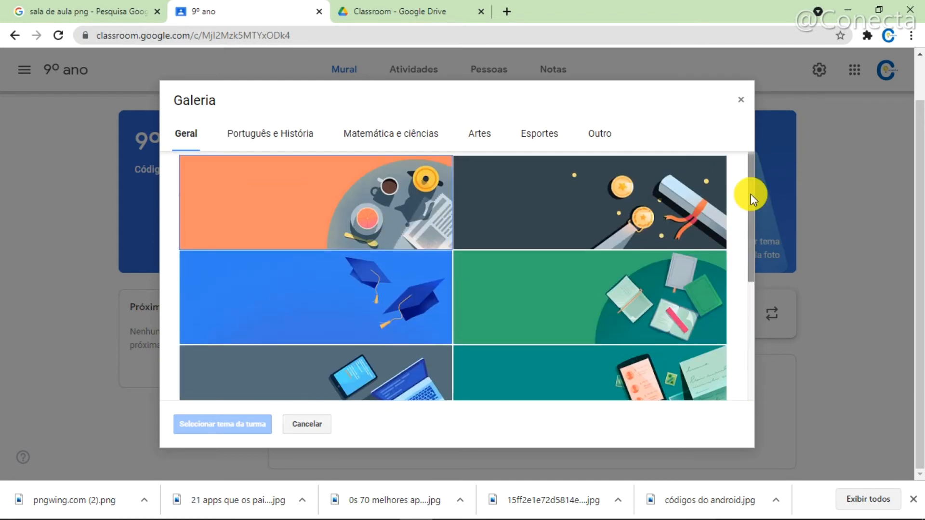
{"action": "left_click", "coordinate": [278, 139]}
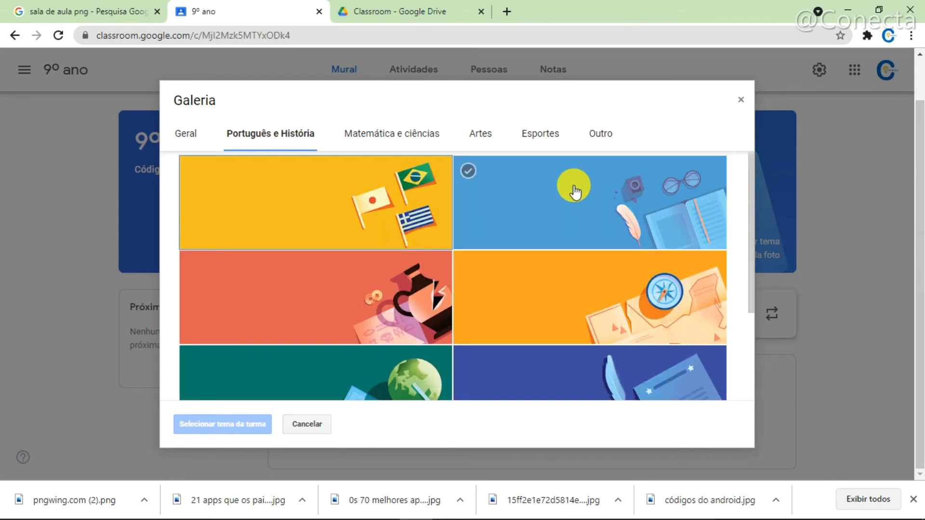
{"action": "left_click", "coordinate": [650, 231]}
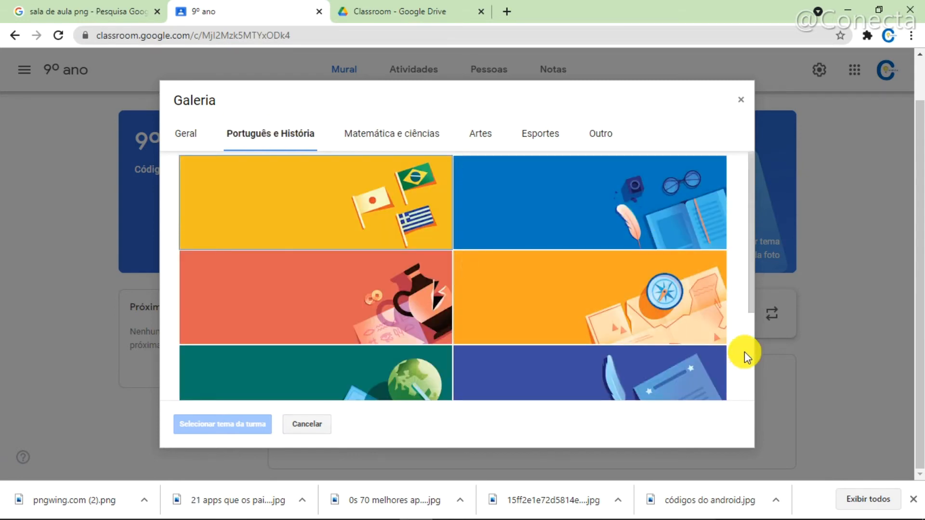
{"action": "left_click", "coordinate": [400, 130]}
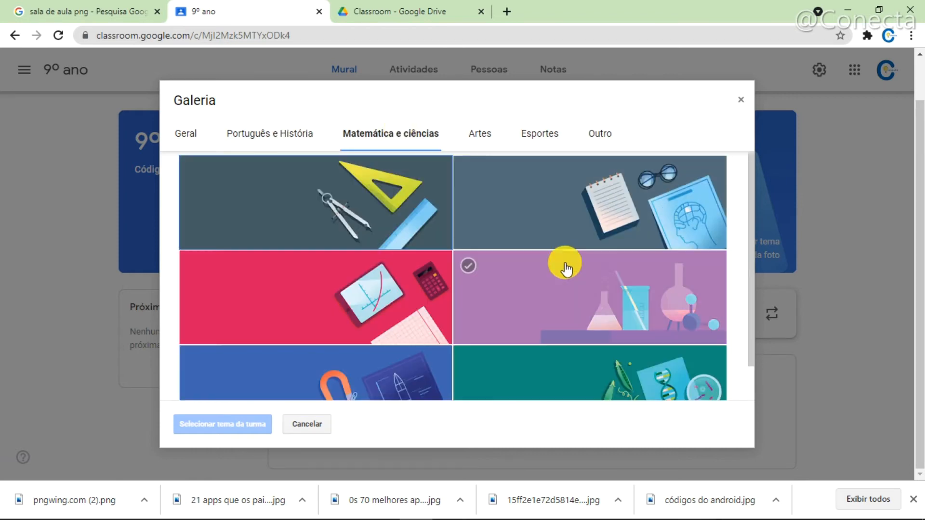
{"action": "left_click", "coordinate": [490, 142]}
{"action": "left_click", "coordinate": [554, 139]}
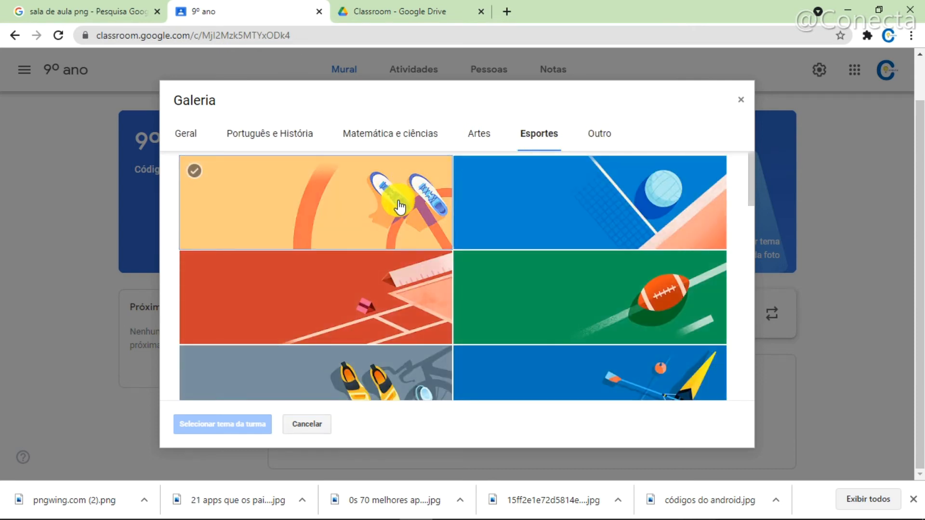
{"action": "left_click", "coordinate": [400, 205]}
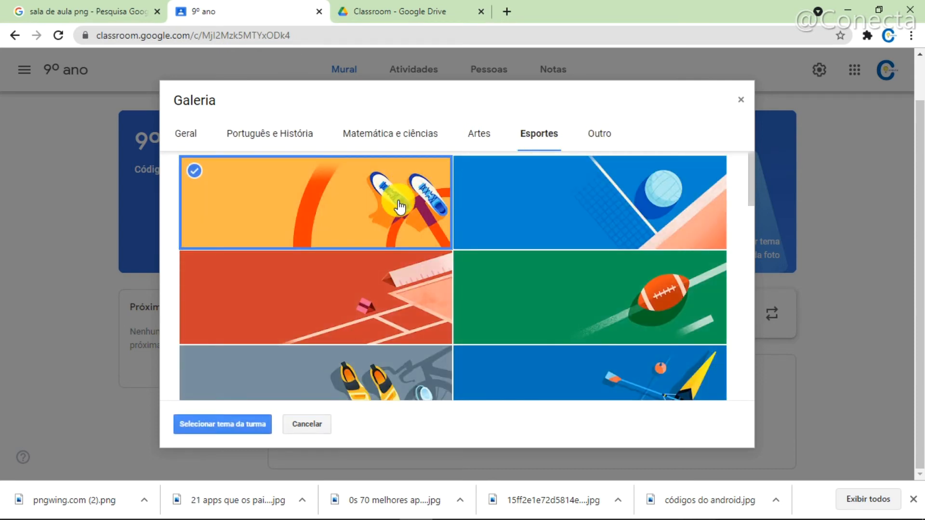
{"action": "left_click", "coordinate": [229, 427]}
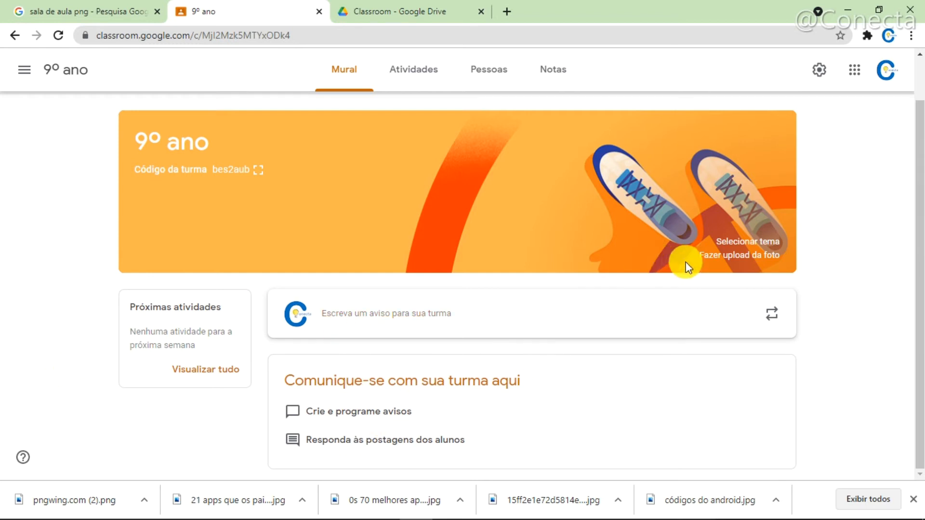
- Upload the banner.png image from the "Logo, Banner, miniaturas" folder and apply it as the 9º ano class theme
{"action": "left_click", "coordinate": [731, 255]}
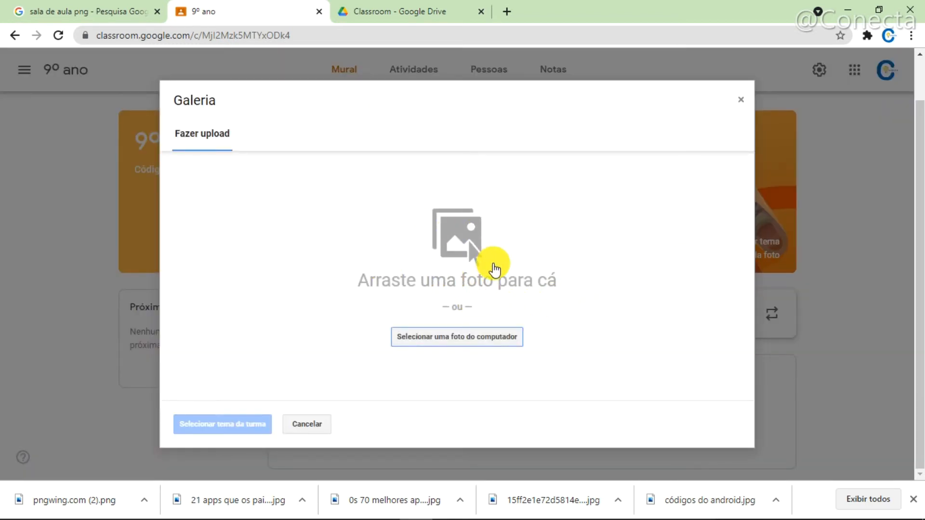
{"action": "left_click", "coordinate": [466, 340]}
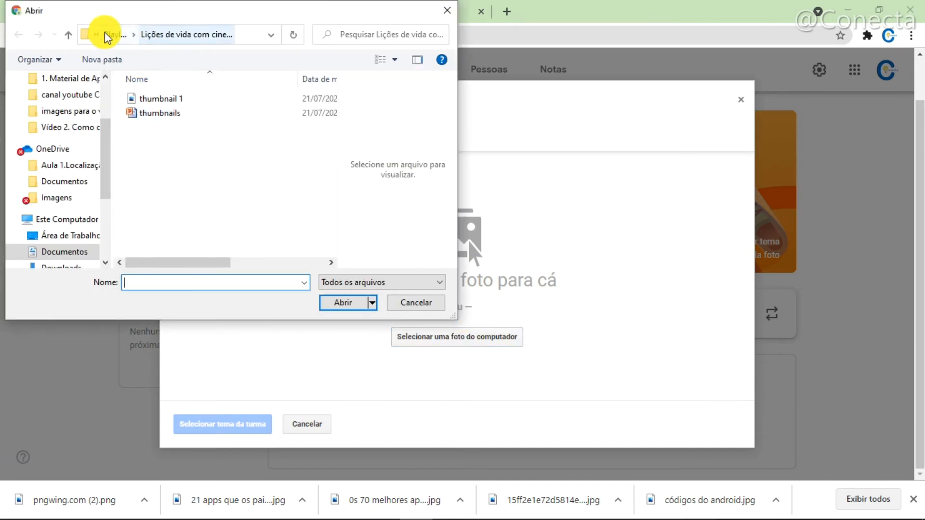
{"action": "left_click", "coordinate": [109, 36]}
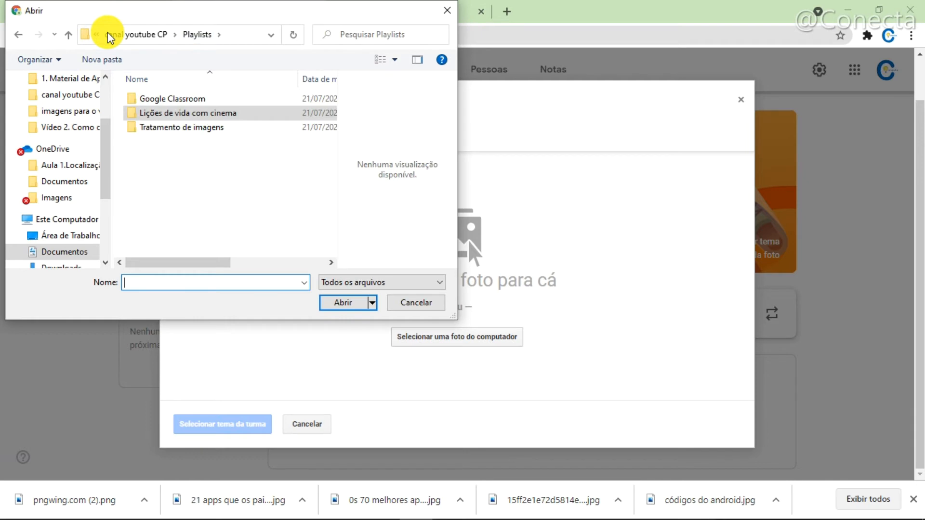
{"action": "left_click", "coordinate": [110, 32]}
{"action": "double_click", "coordinate": [176, 141]}
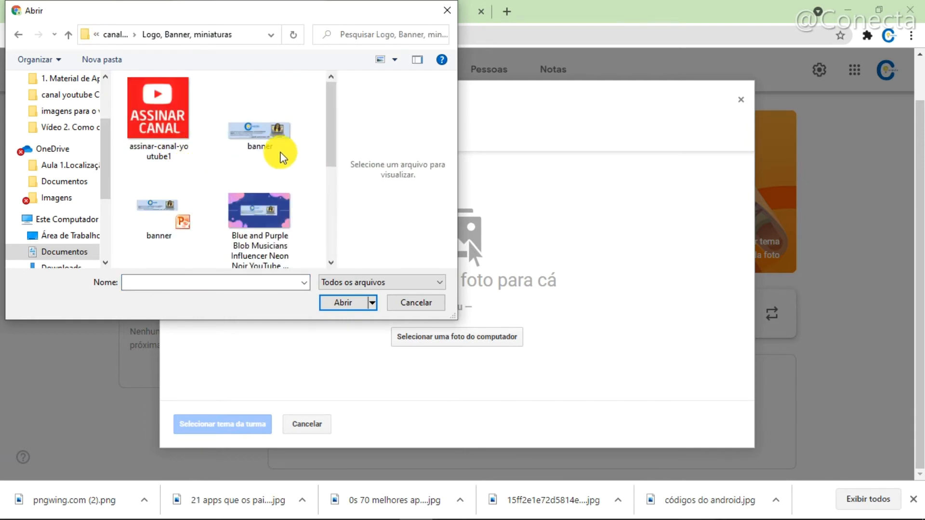
{"action": "left_click", "coordinate": [273, 135]}
{"action": "left_click", "coordinate": [350, 302]}
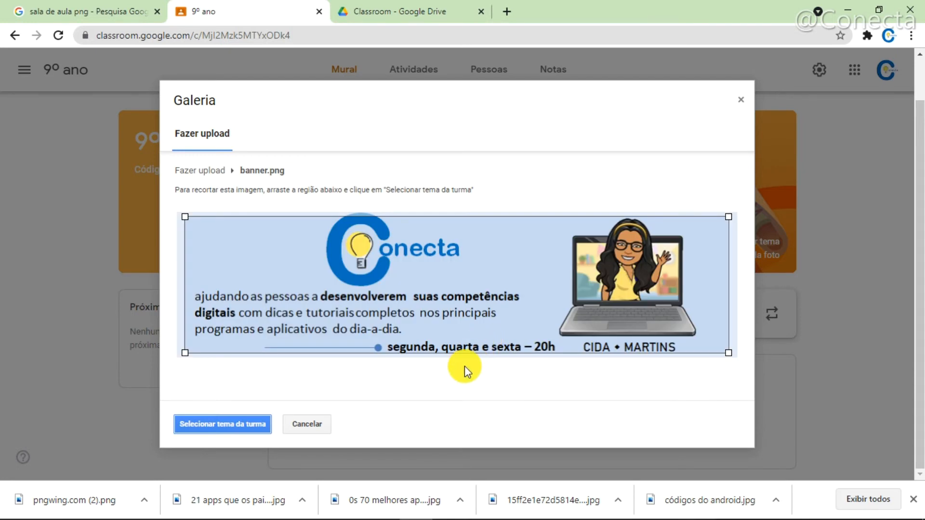
{"action": "left_click", "coordinate": [231, 426]}
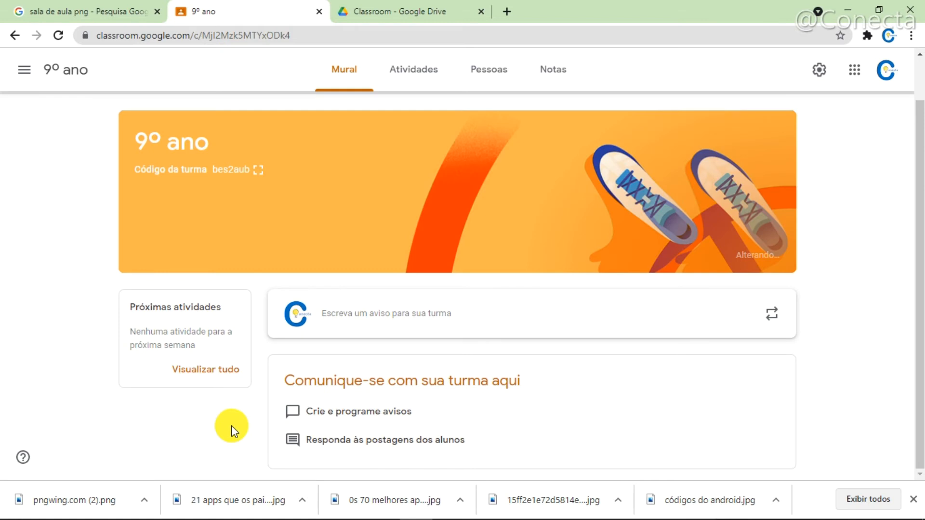
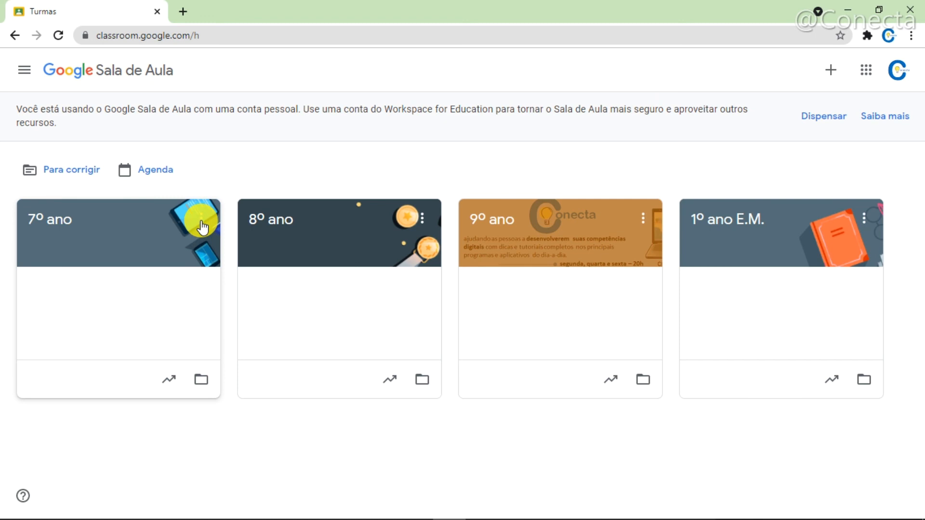
- Archive the 7º ano class and confirm the archiving
{"action": "left_click", "coordinate": [201, 223]}
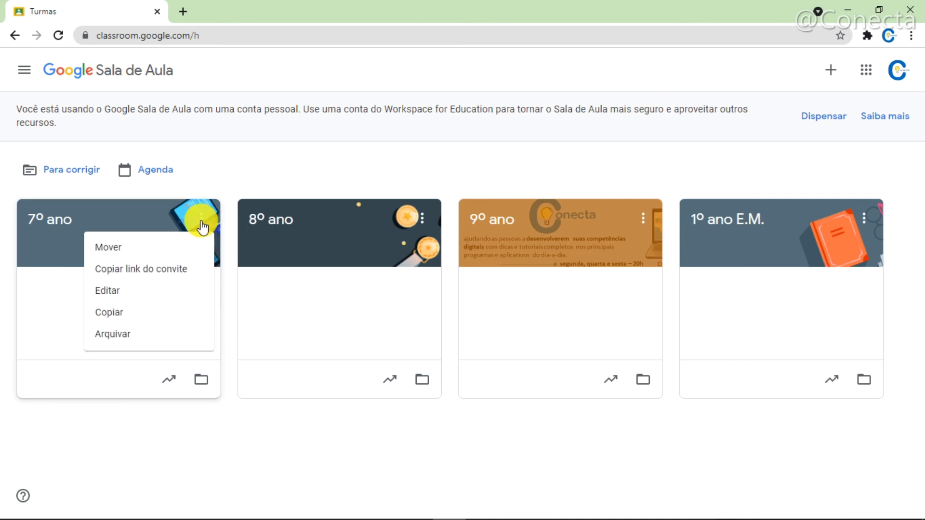
{"action": "left_click", "coordinate": [127, 343]}
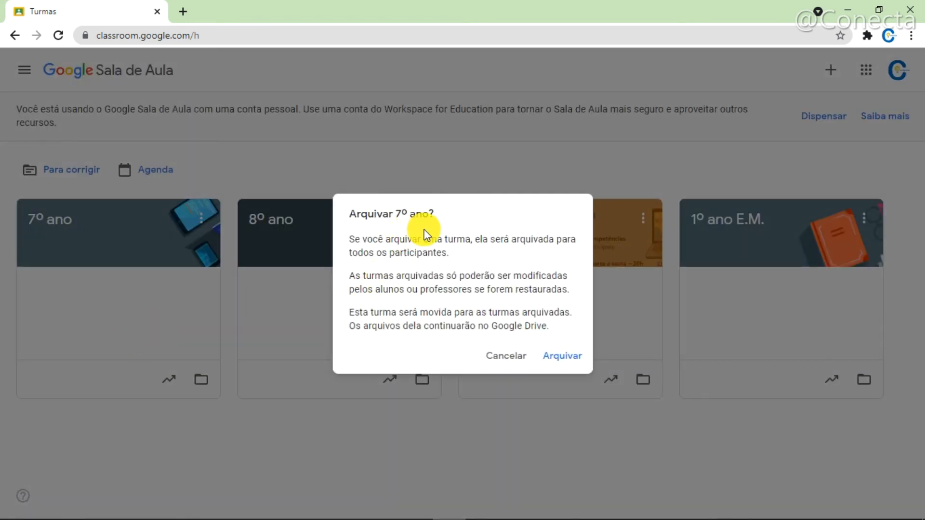
{"action": "left_click", "coordinate": [558, 356]}
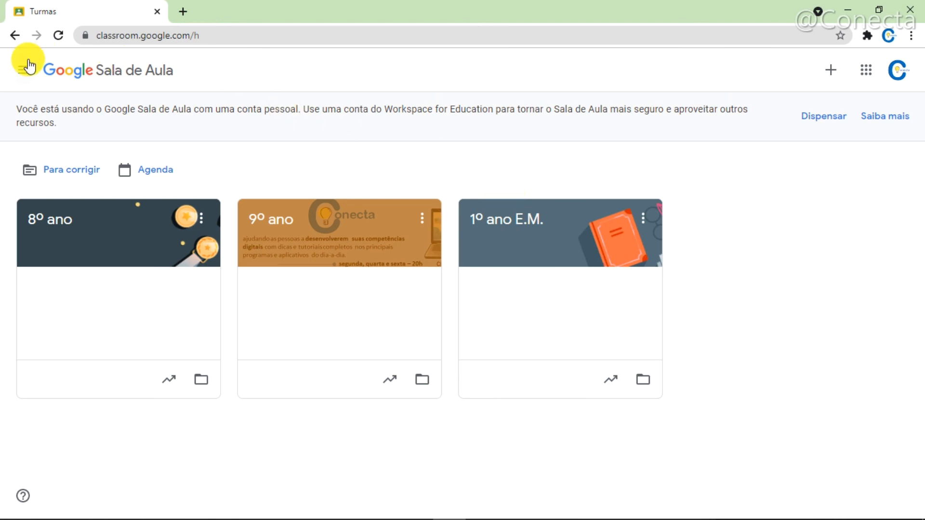
- Restore the 7º ano class from the archived classes and return to the Turmas overview
{"action": "left_click", "coordinate": [26, 76]}
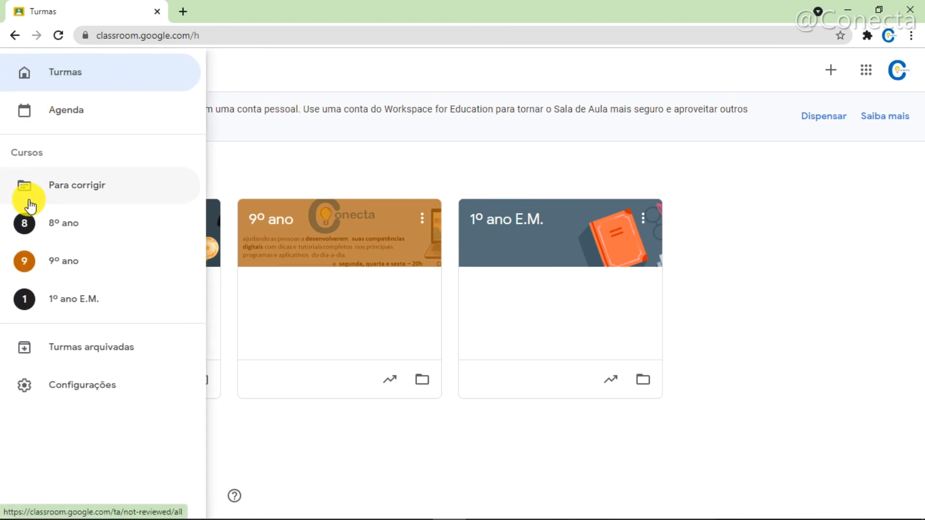
{"action": "left_click", "coordinate": [67, 352]}
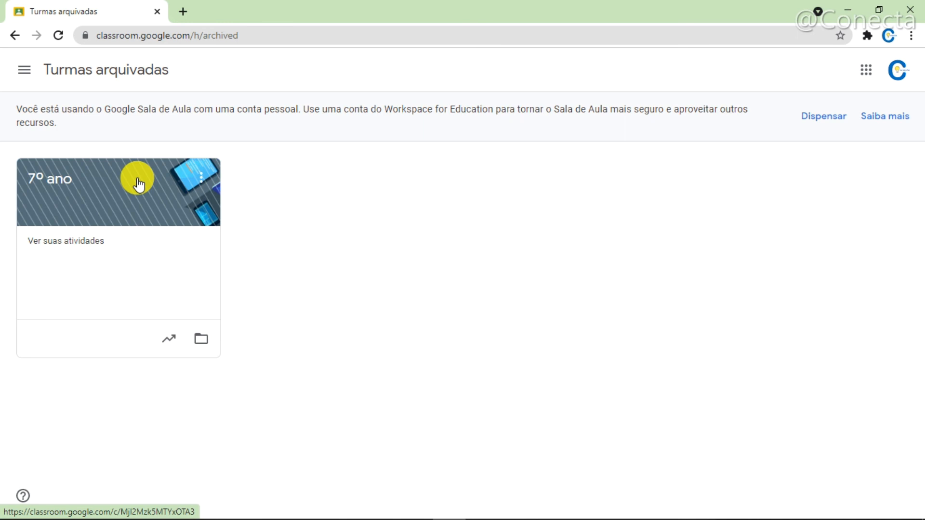
{"action": "left_click", "coordinate": [202, 187]}
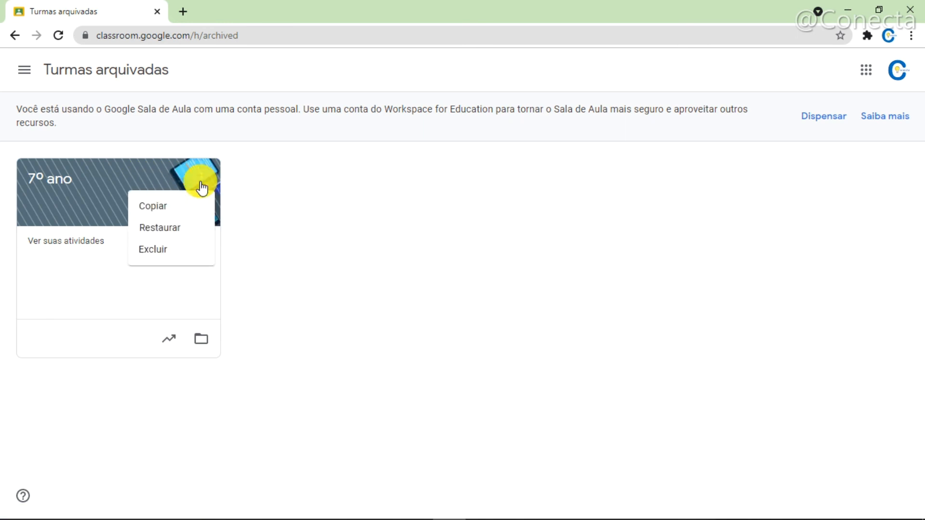
{"action": "left_click", "coordinate": [182, 235]}
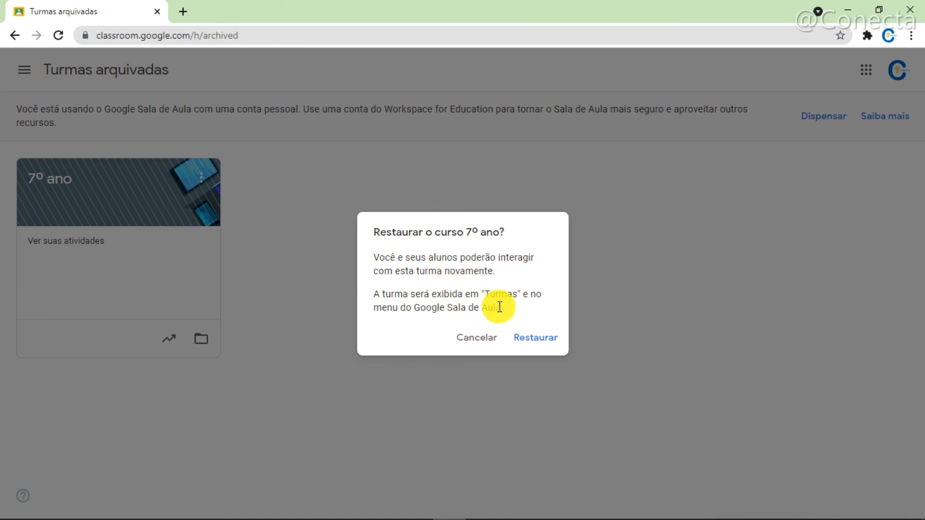
{"action": "left_click", "coordinate": [535, 338]}
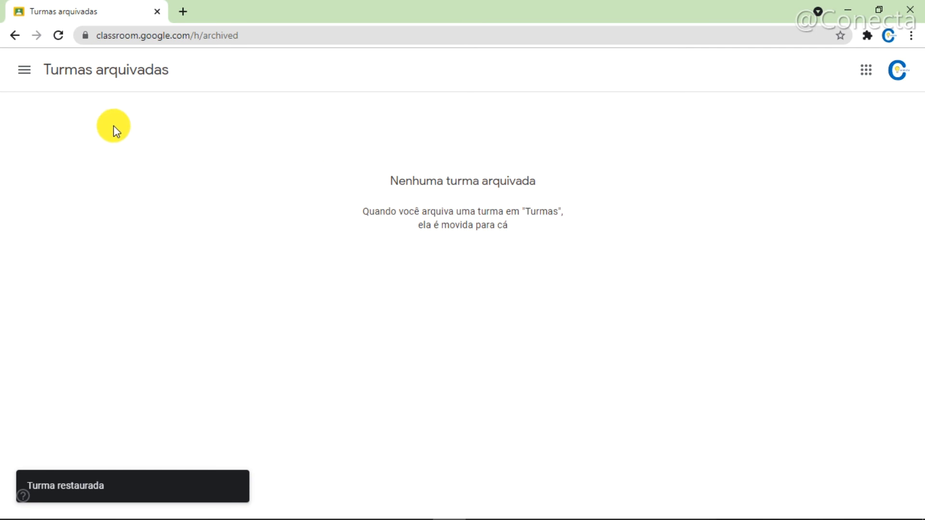
{"action": "left_click", "coordinate": [22, 71]}
{"action": "left_click", "coordinate": [68, 78]}
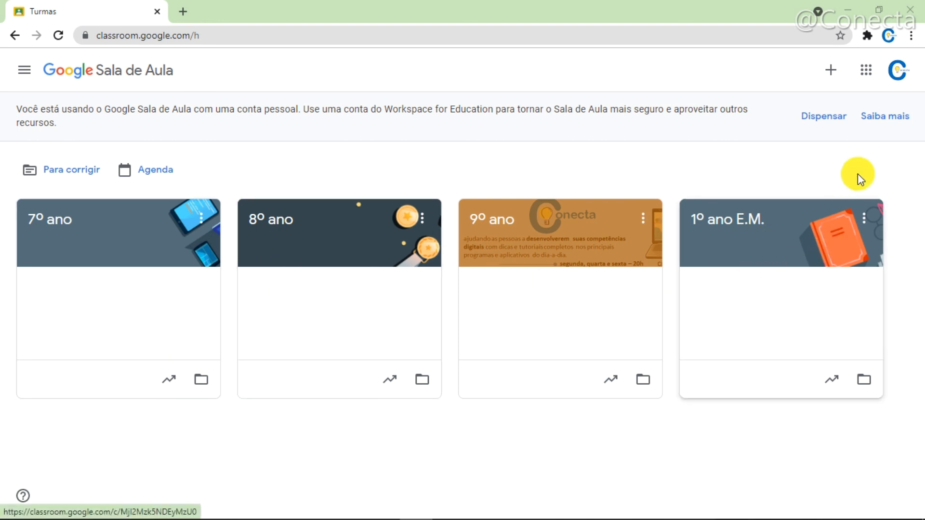
- Archive the 1º ano E.M. class and confirm the archiving
{"action": "left_click", "coordinate": [863, 221]}
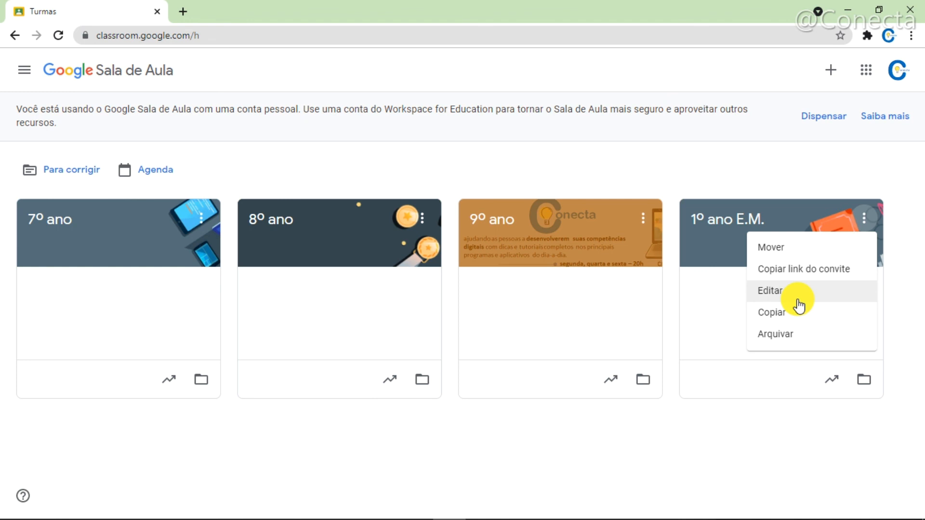
{"action": "left_click", "coordinate": [789, 336]}
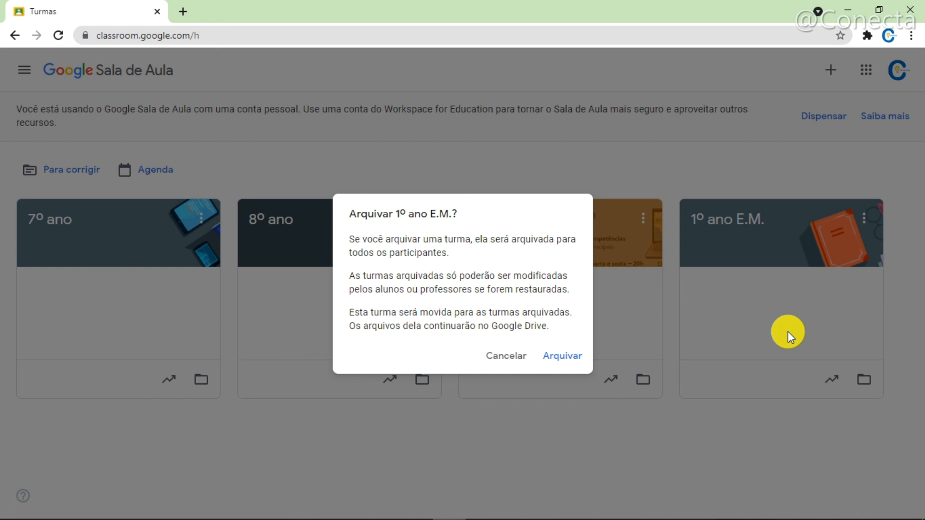
{"action": "left_click", "coordinate": [564, 357]}
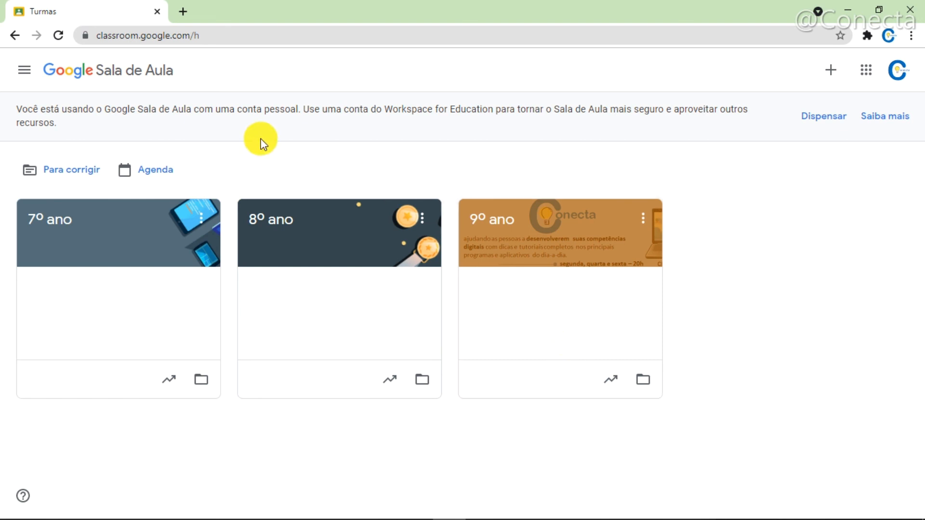
- Permanently delete the 1º ano E.M. class from the archived classes and return to the Turmas overview
{"action": "left_click", "coordinate": [26, 72]}
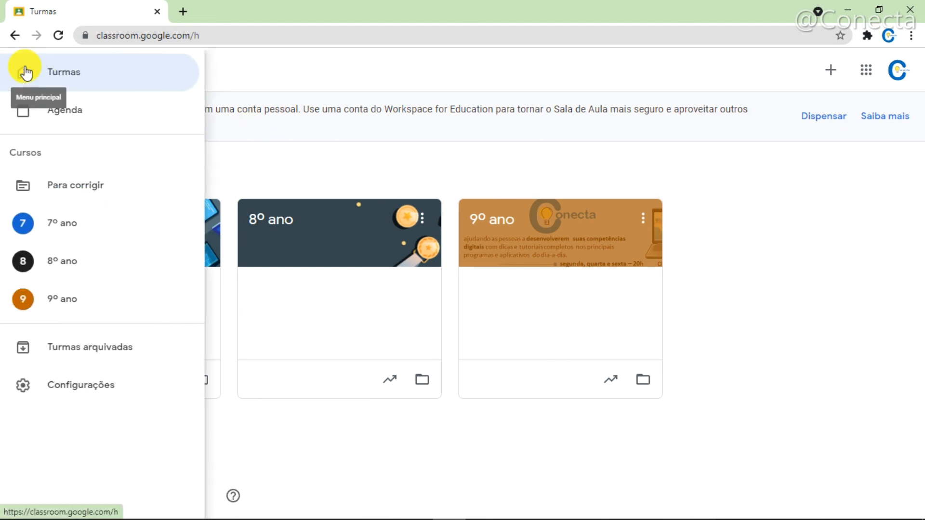
{"action": "left_click", "coordinate": [86, 356]}
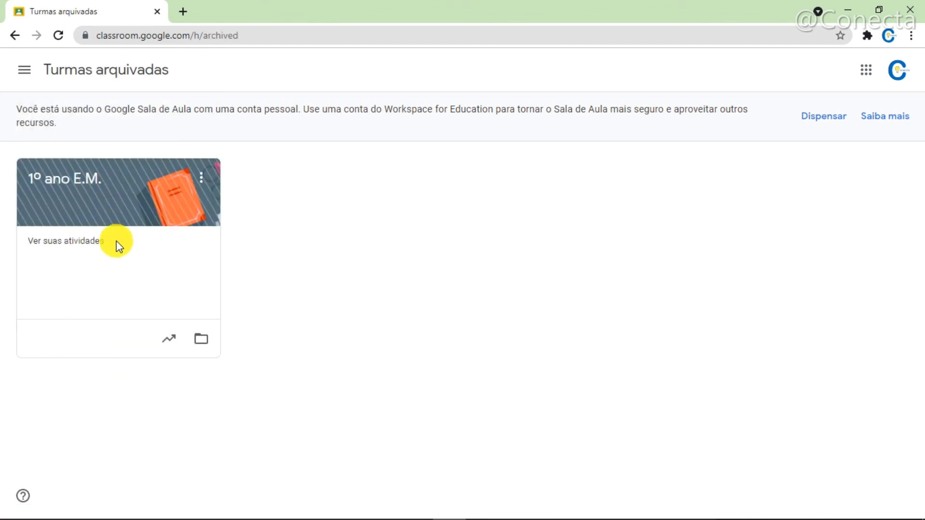
{"action": "left_click", "coordinate": [201, 182]}
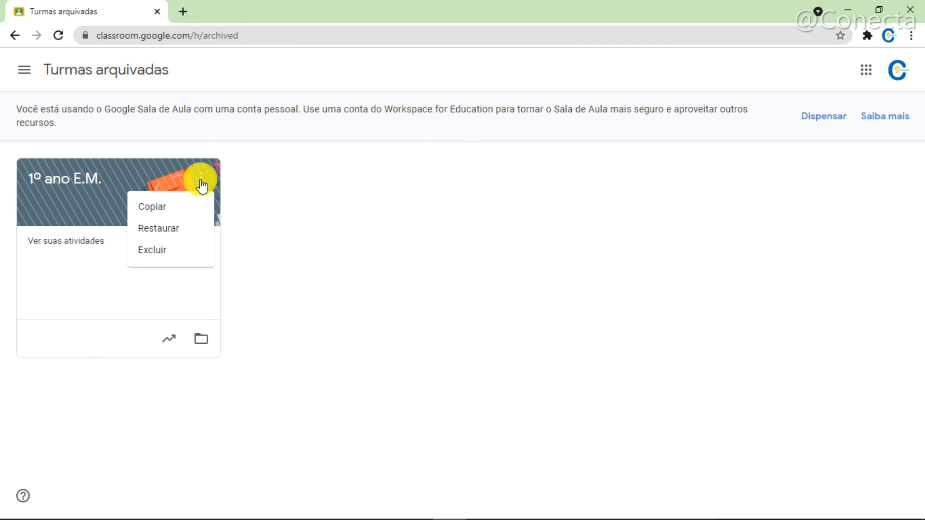
{"action": "left_click", "coordinate": [162, 255]}
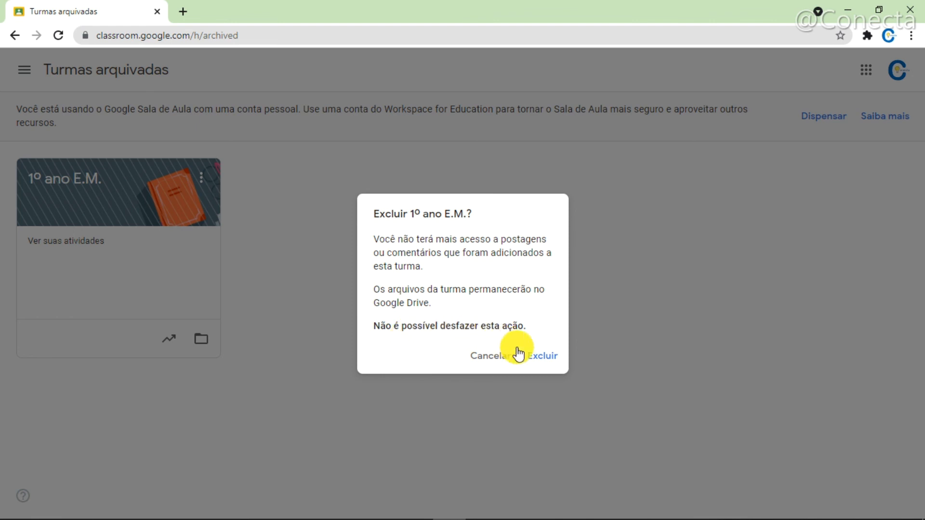
{"action": "left_click", "coordinate": [539, 357]}
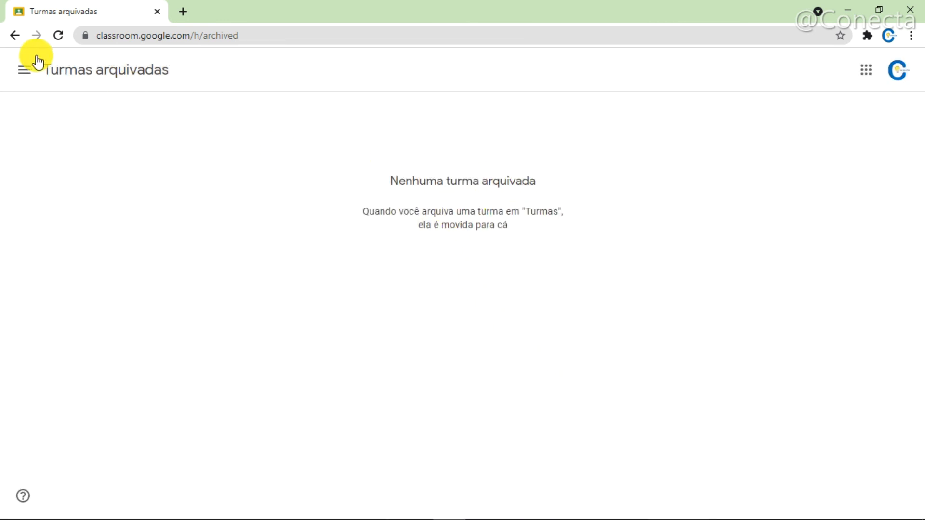
{"action": "left_click", "coordinate": [25, 71]}
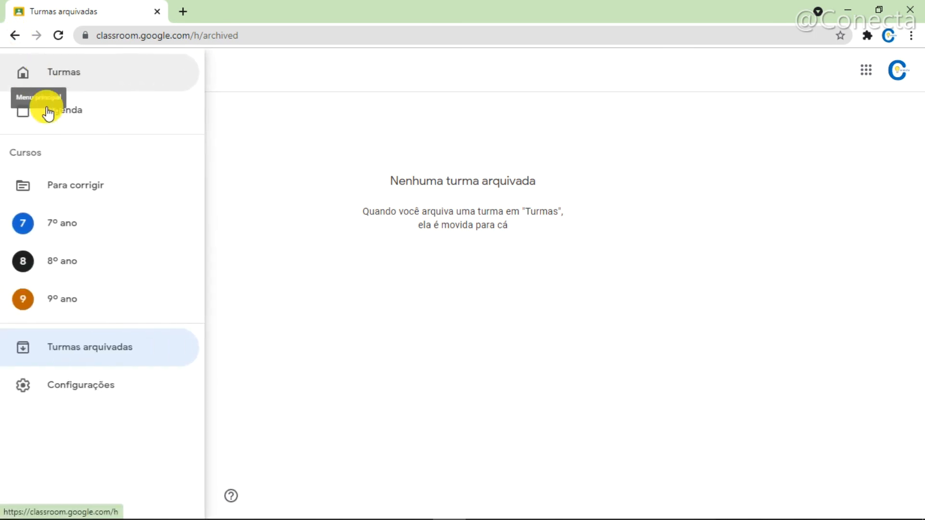
{"action": "left_click", "coordinate": [97, 78]}
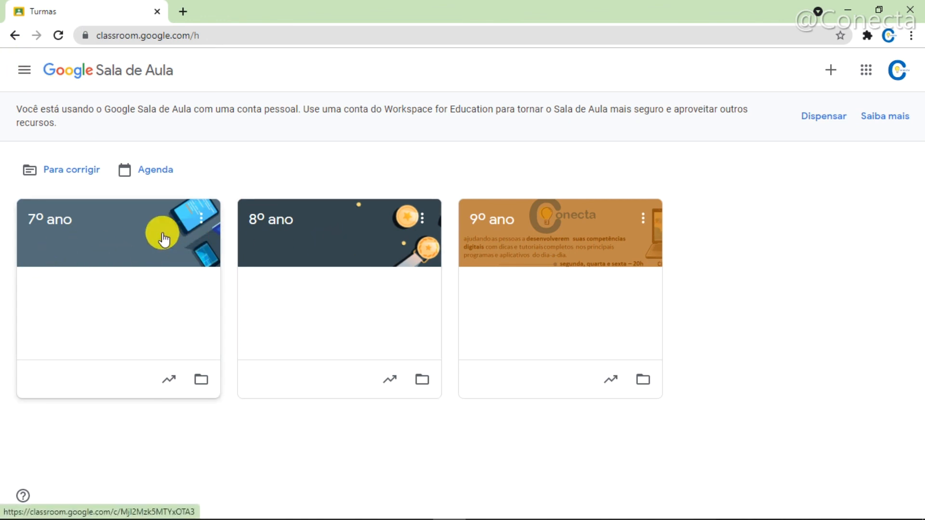
- Open the main navigation from the Turmas overview
{"action": "left_click", "coordinate": [24, 73]}
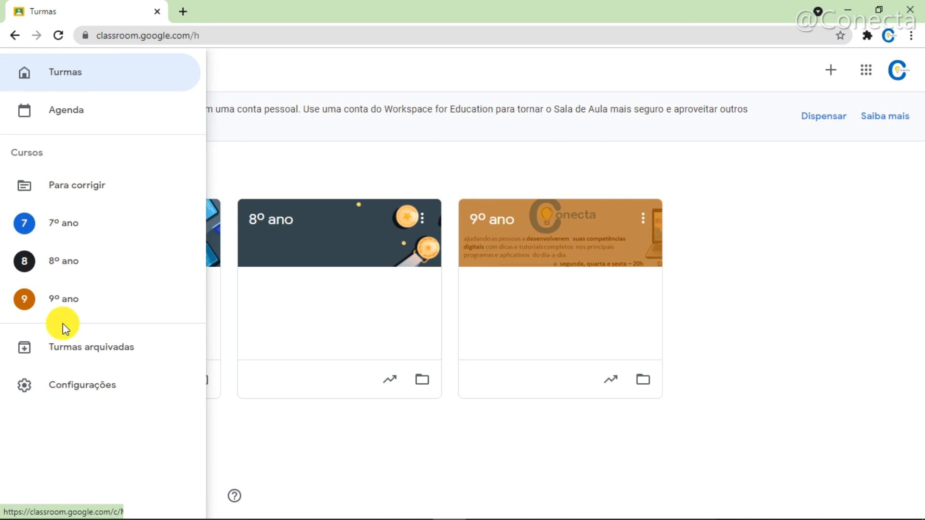